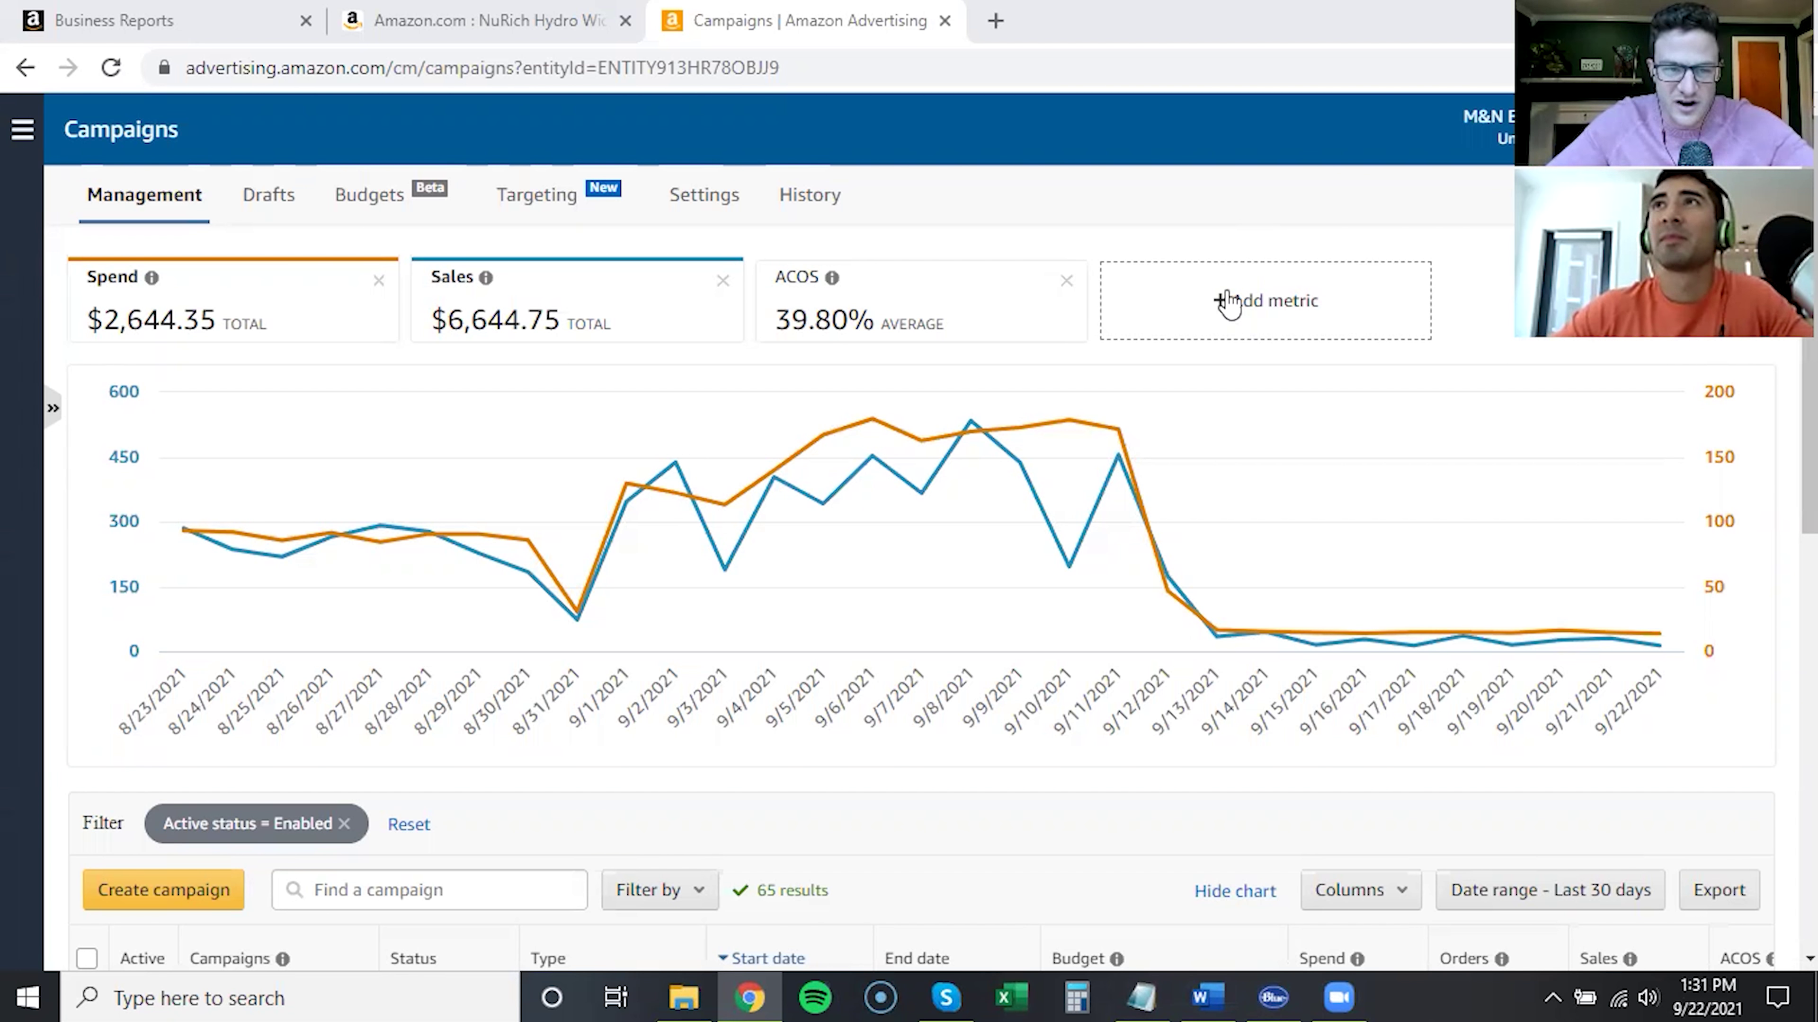
Inspect the daily sales and spend points on the campaign chart from Sep 12, 2021 onward
mouse_move(1117, 458)
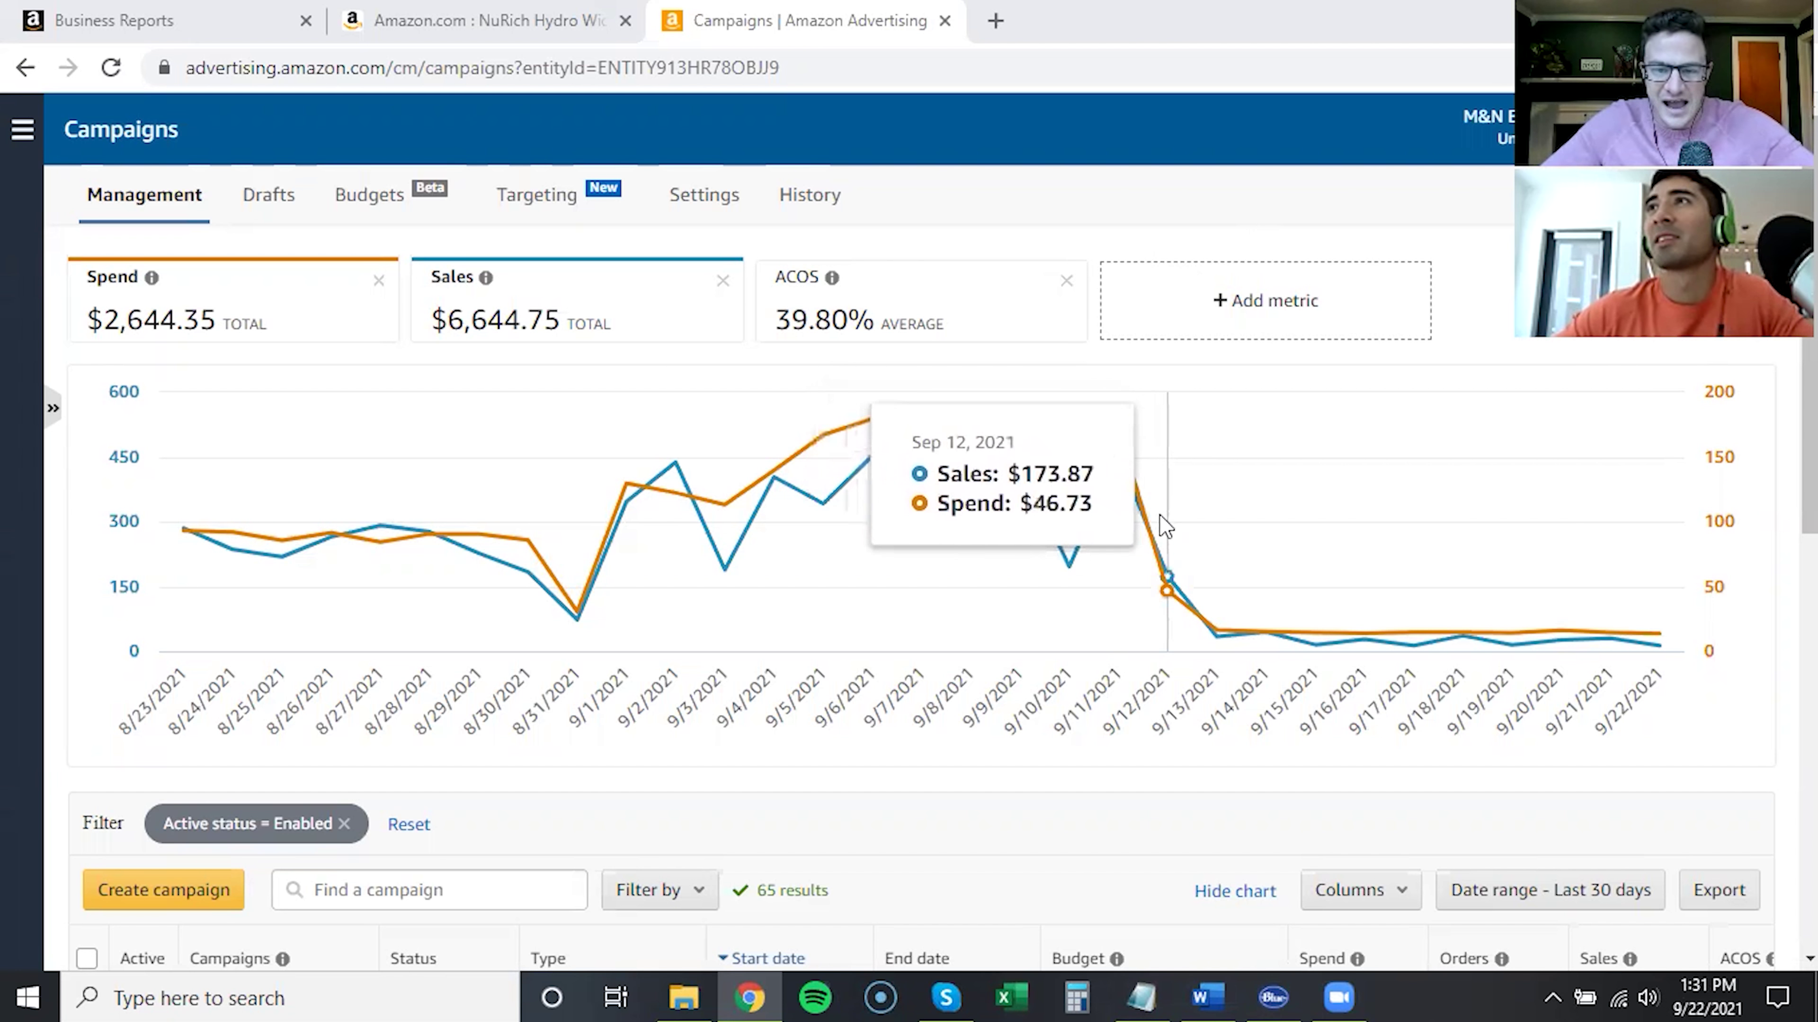
mouse_move(1288, 622)
mouse_move(1535, 635)
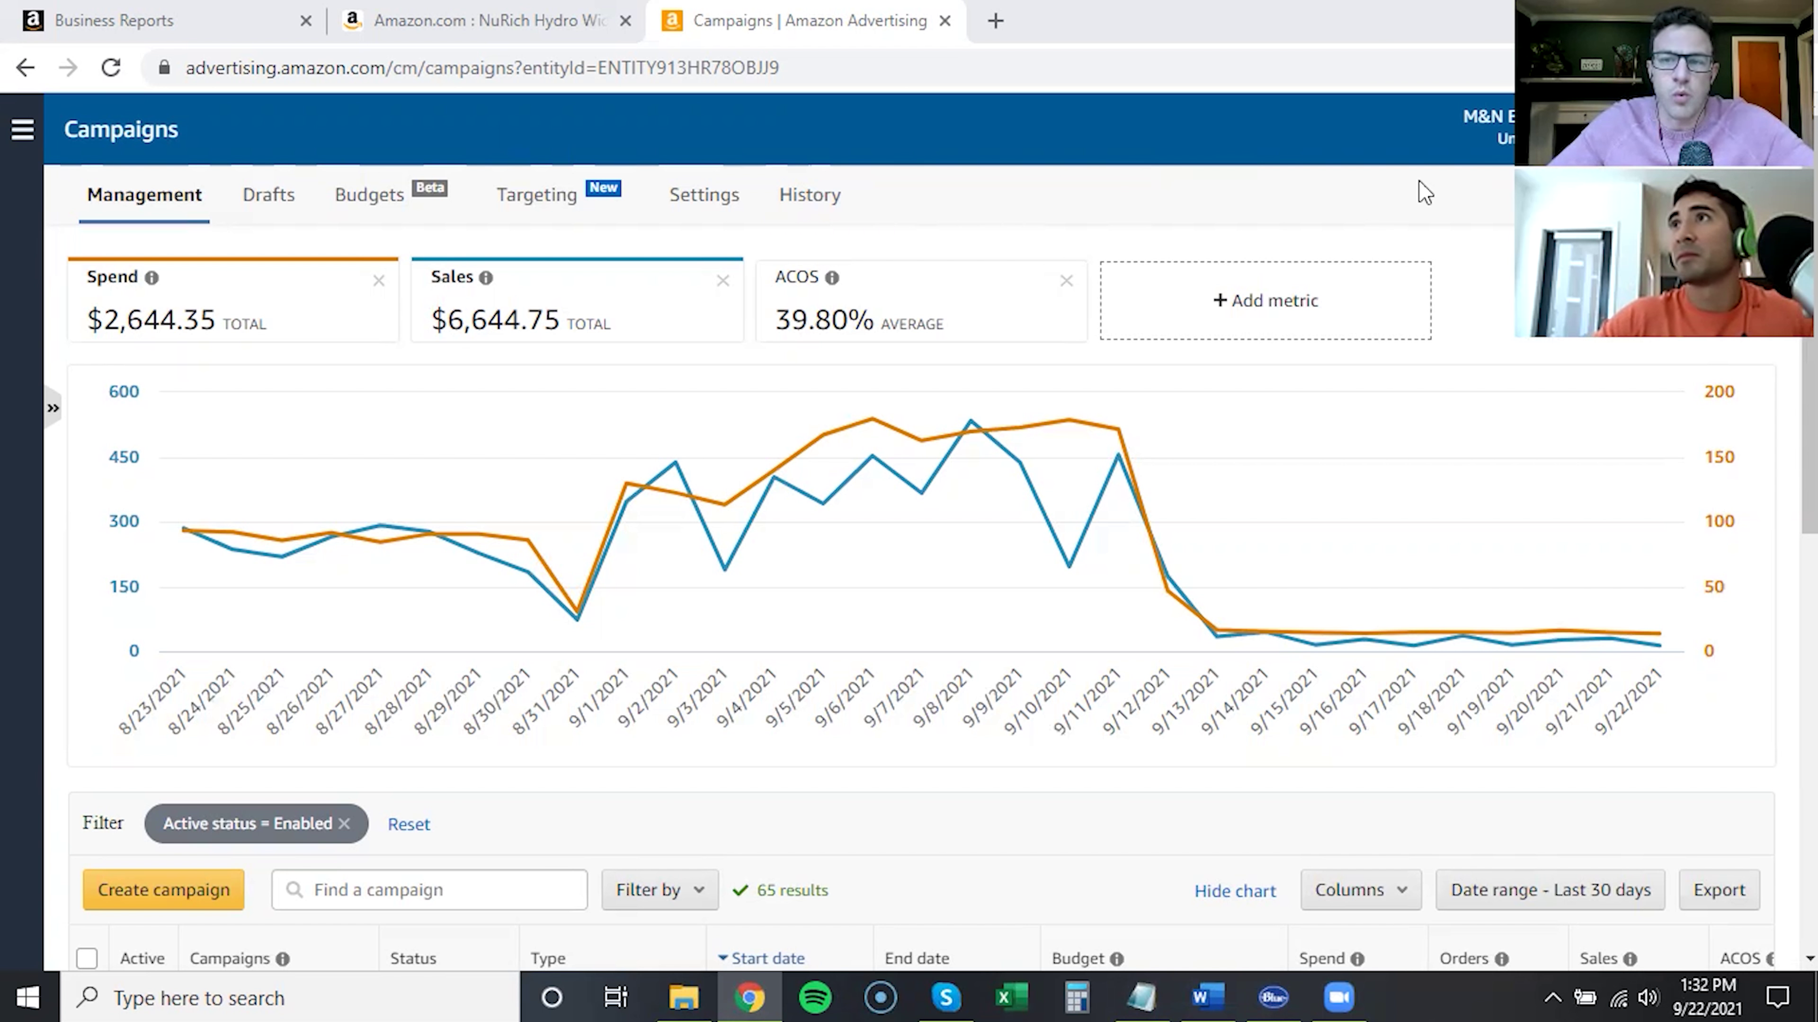
Check the stock availability on the NuRich Hydro Wide Mouth lid product listing
click(505, 32)
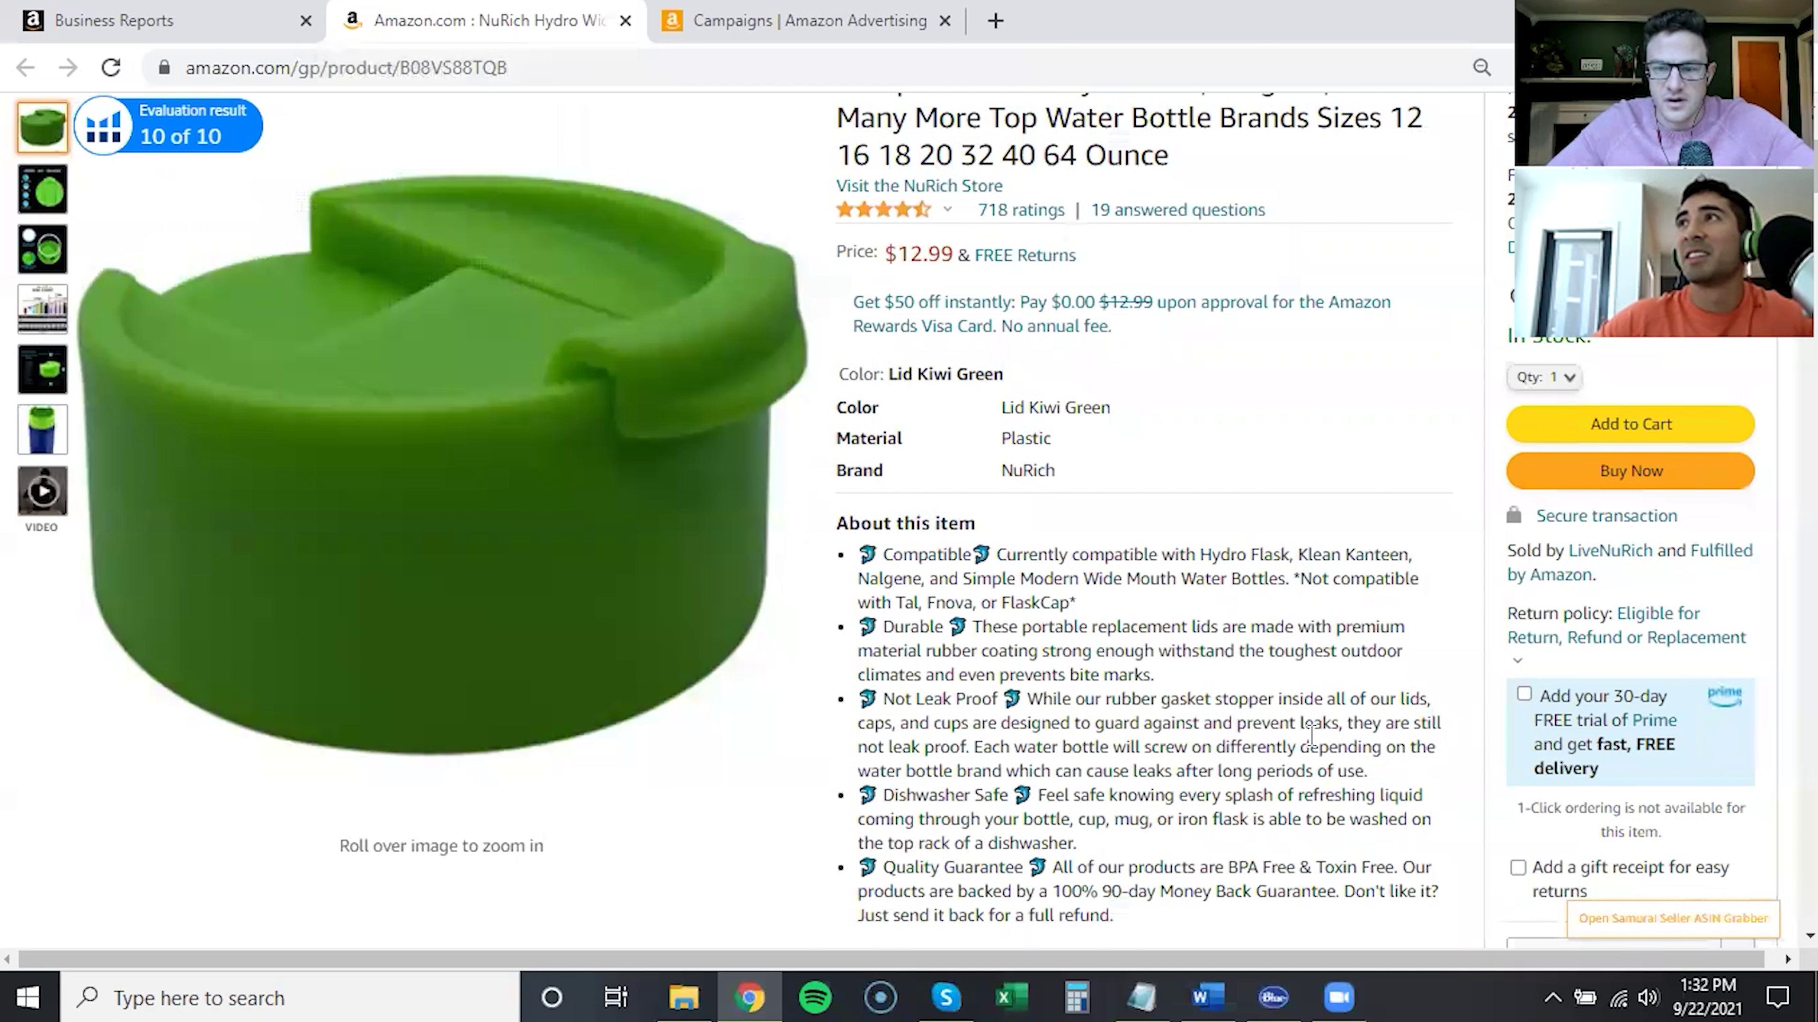
scroll(1332, 742, up, 2)
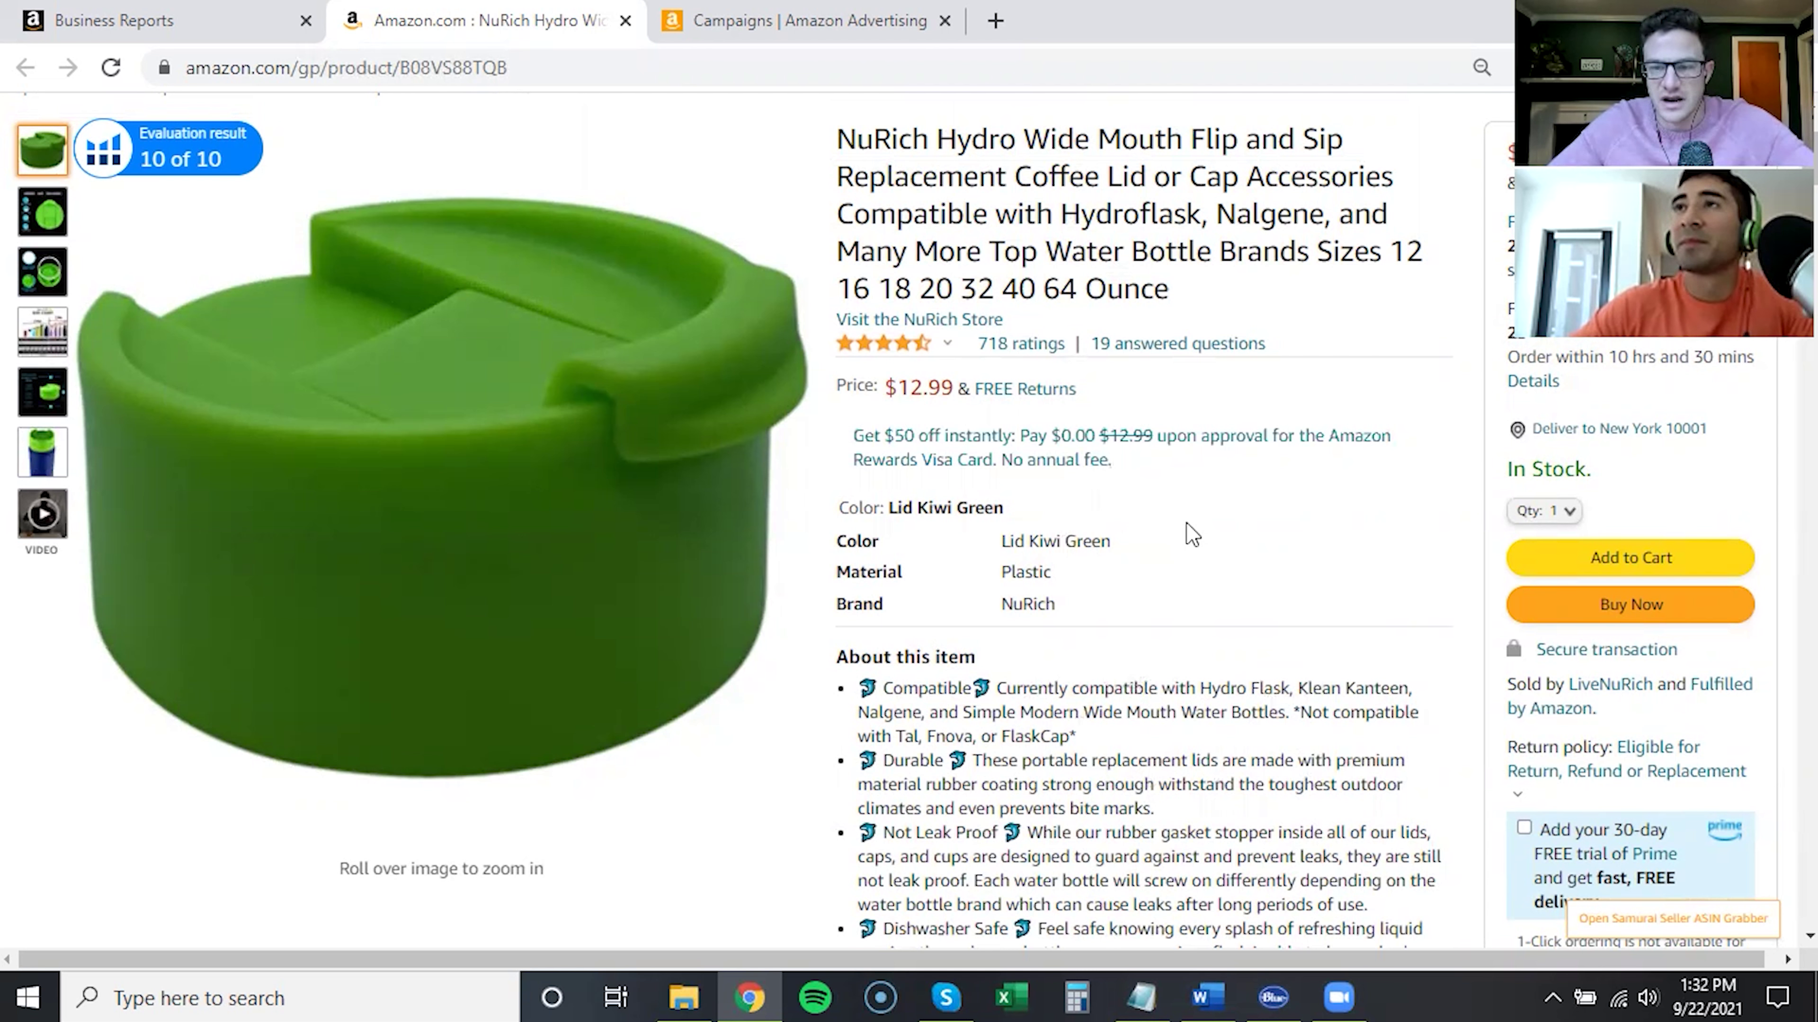
scroll(1306, 584, up, 3)
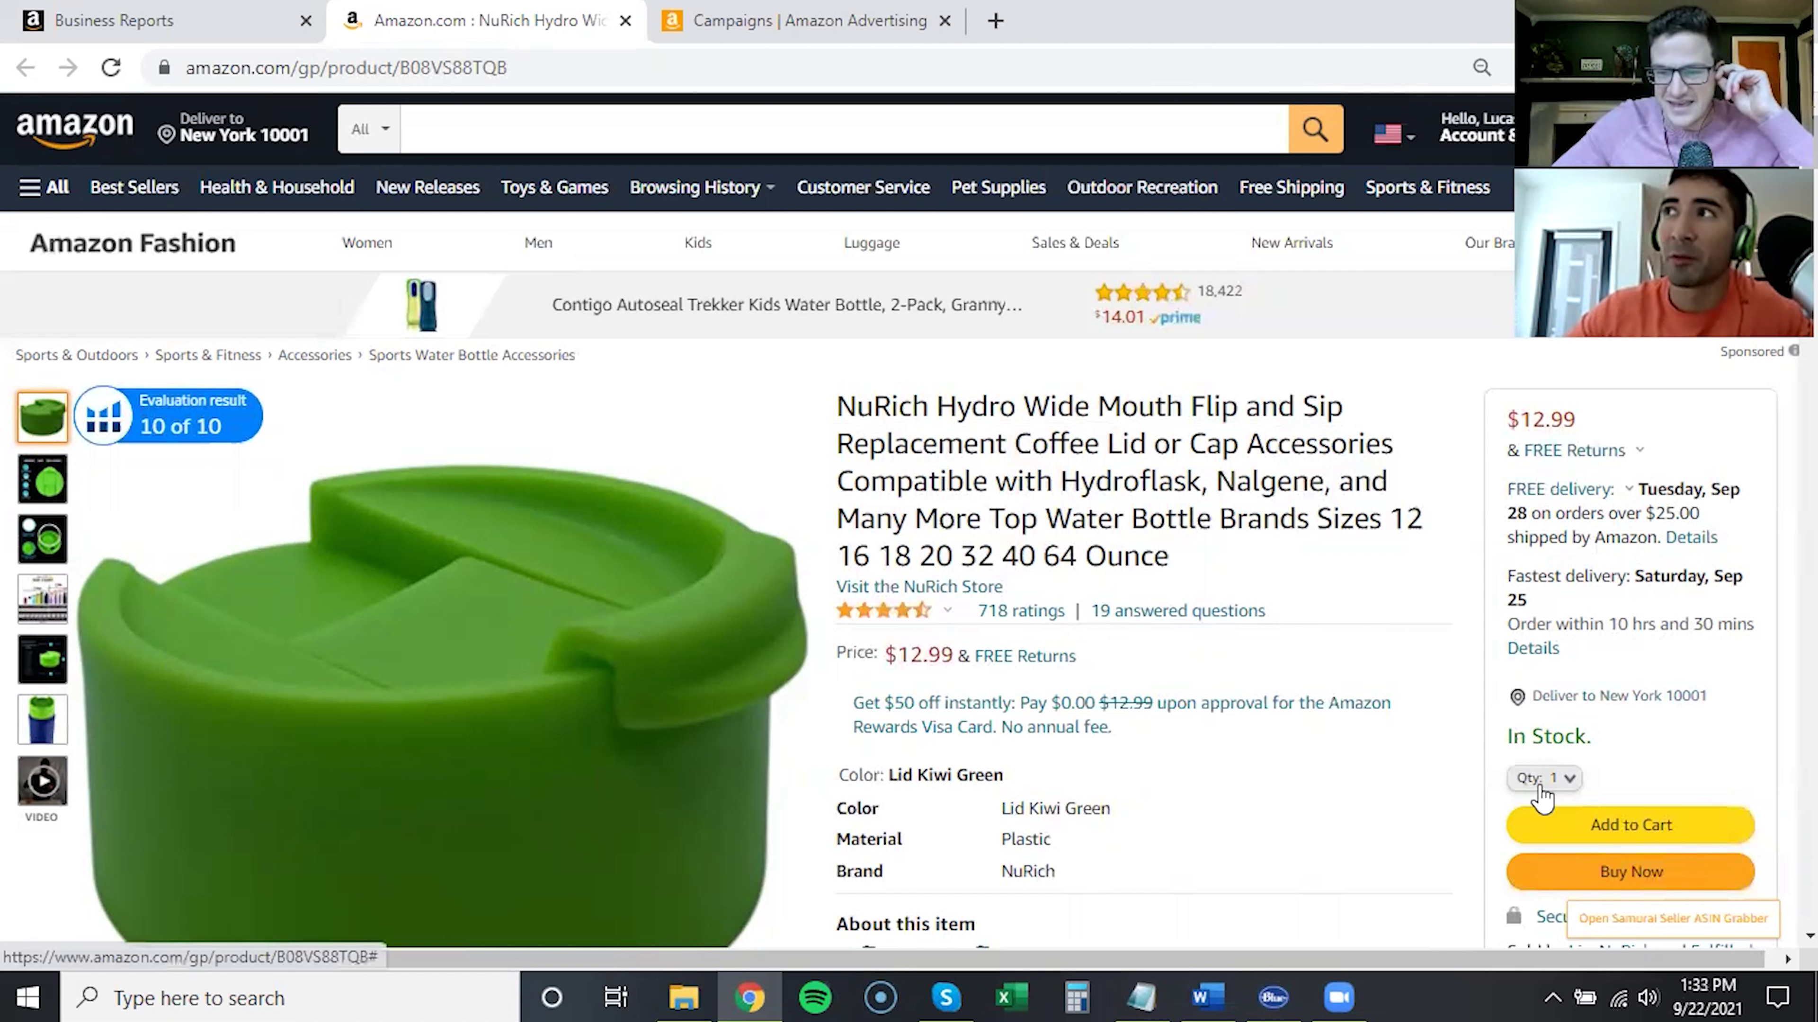
drag(1509, 737, 1610, 748)
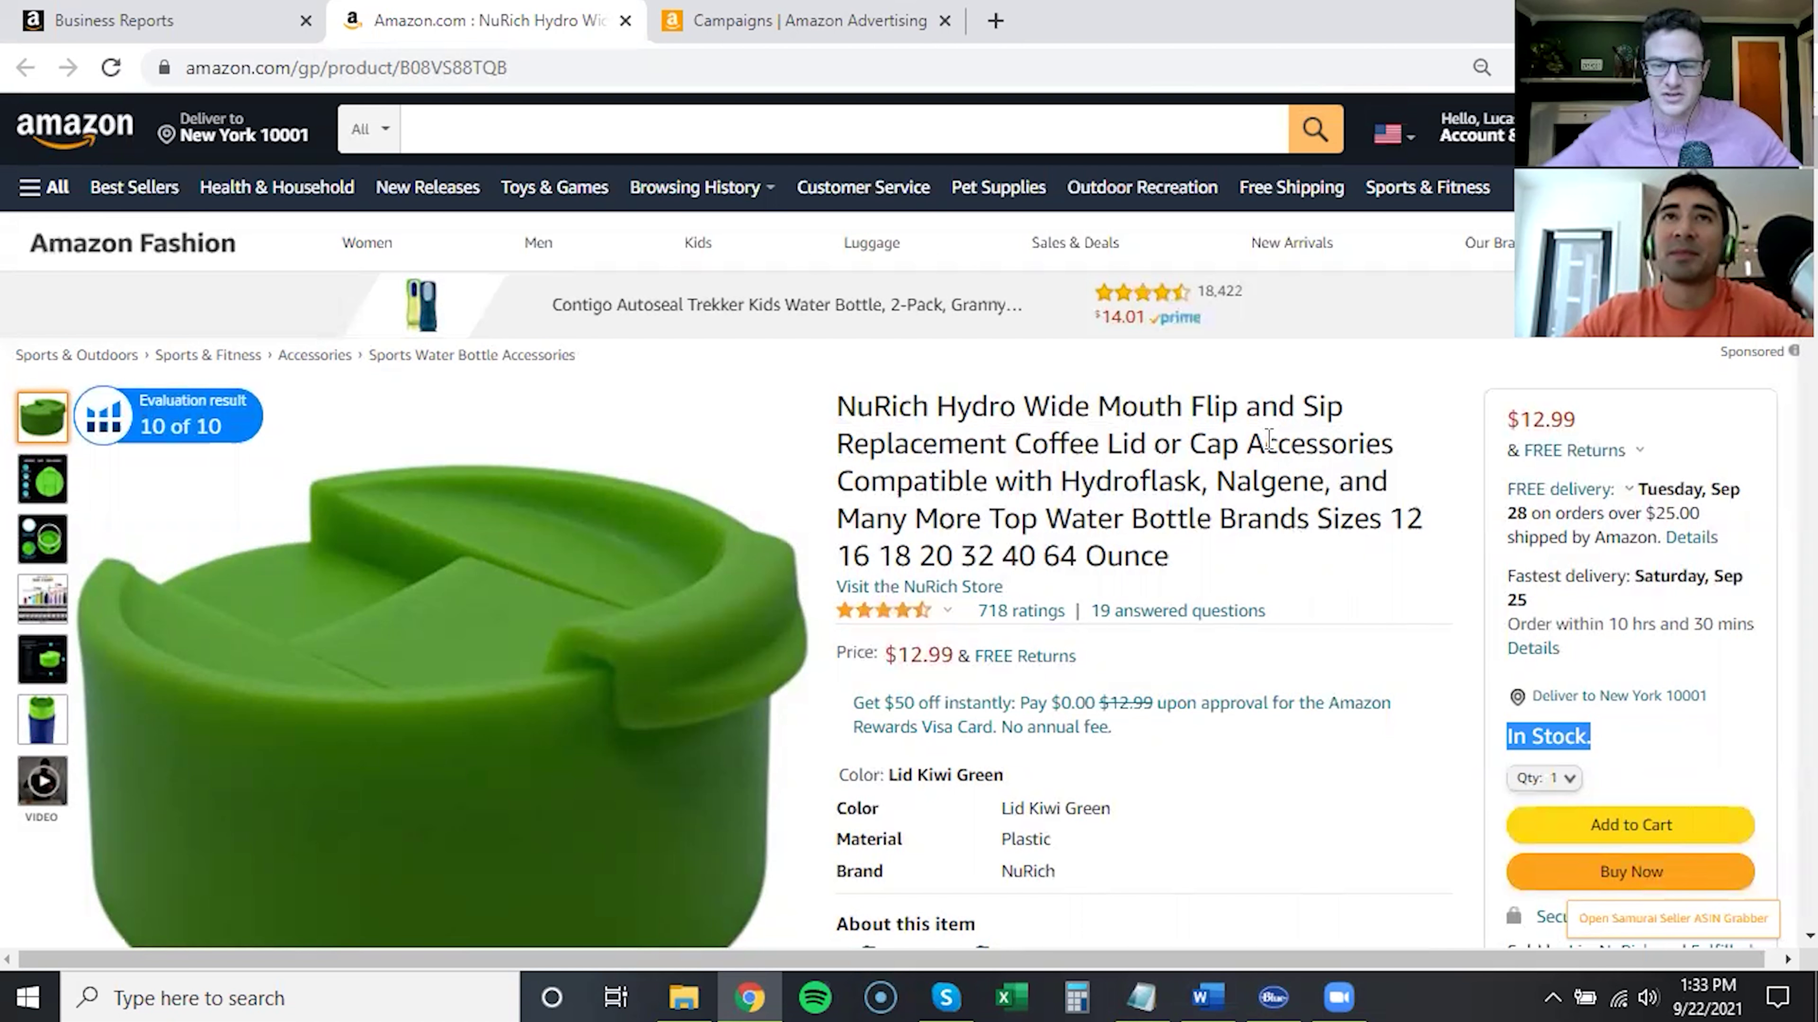
click(1570, 735)
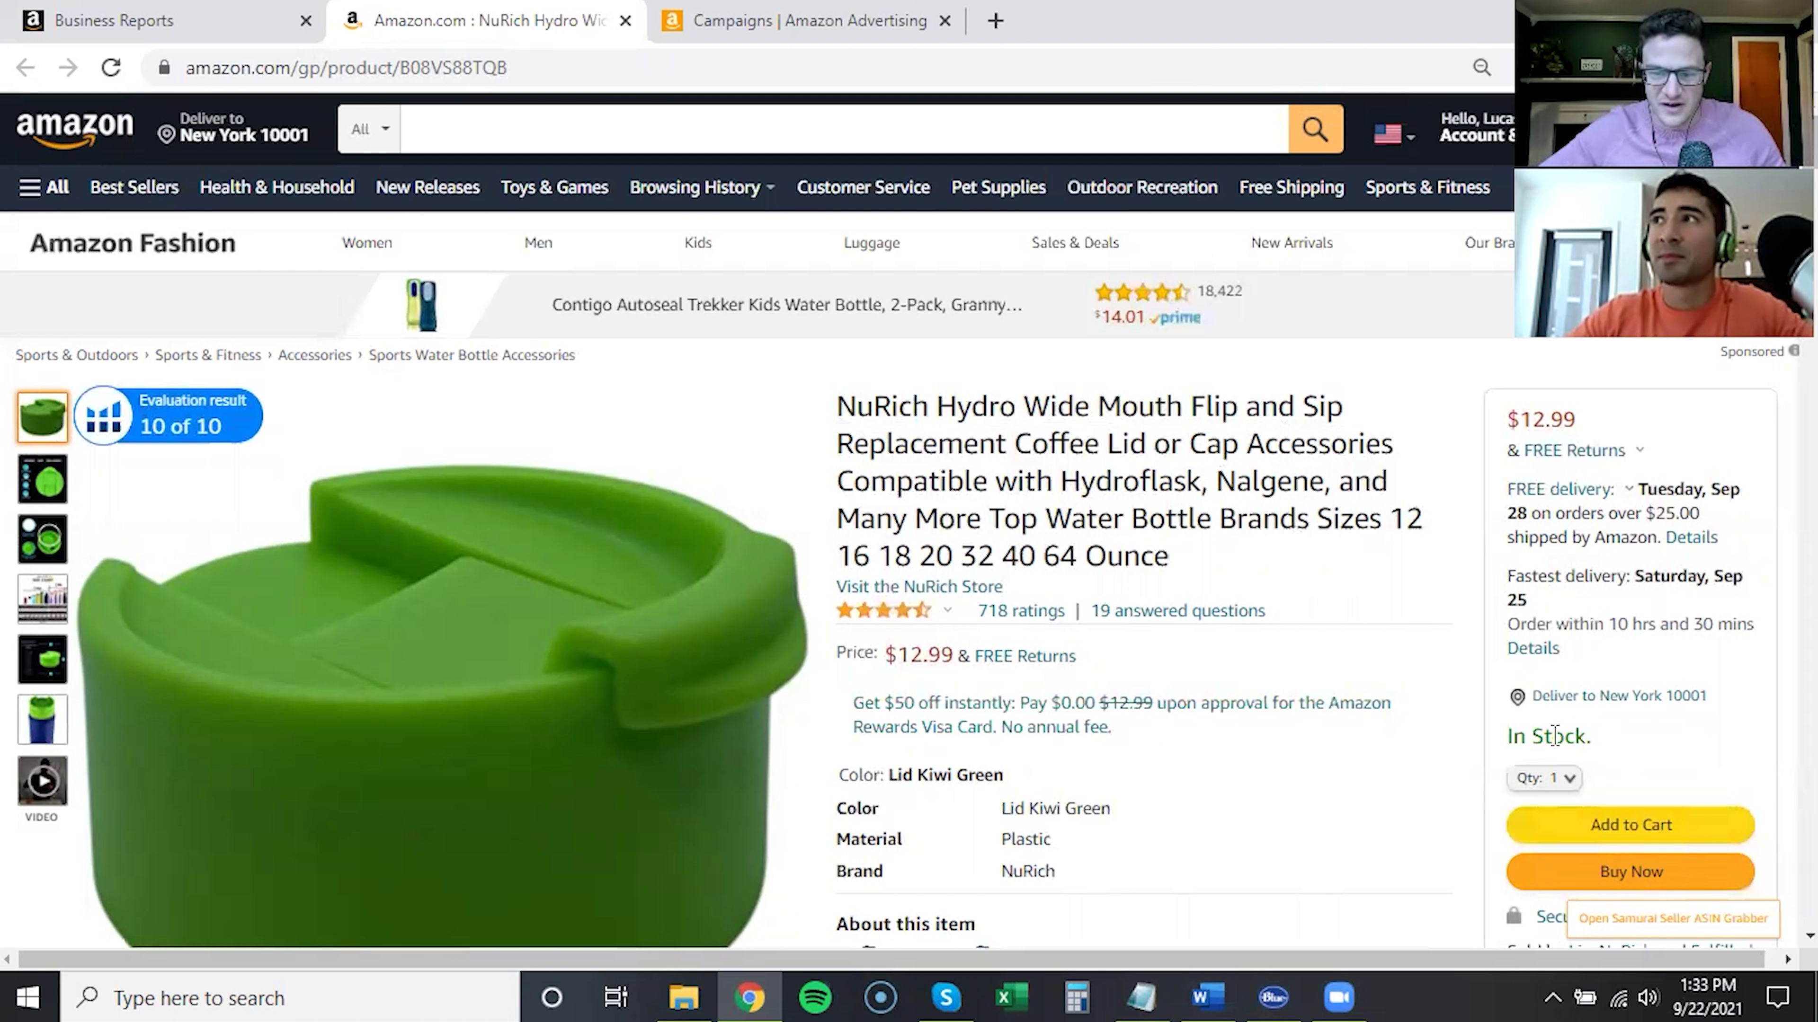
drag(1507, 744, 1603, 749)
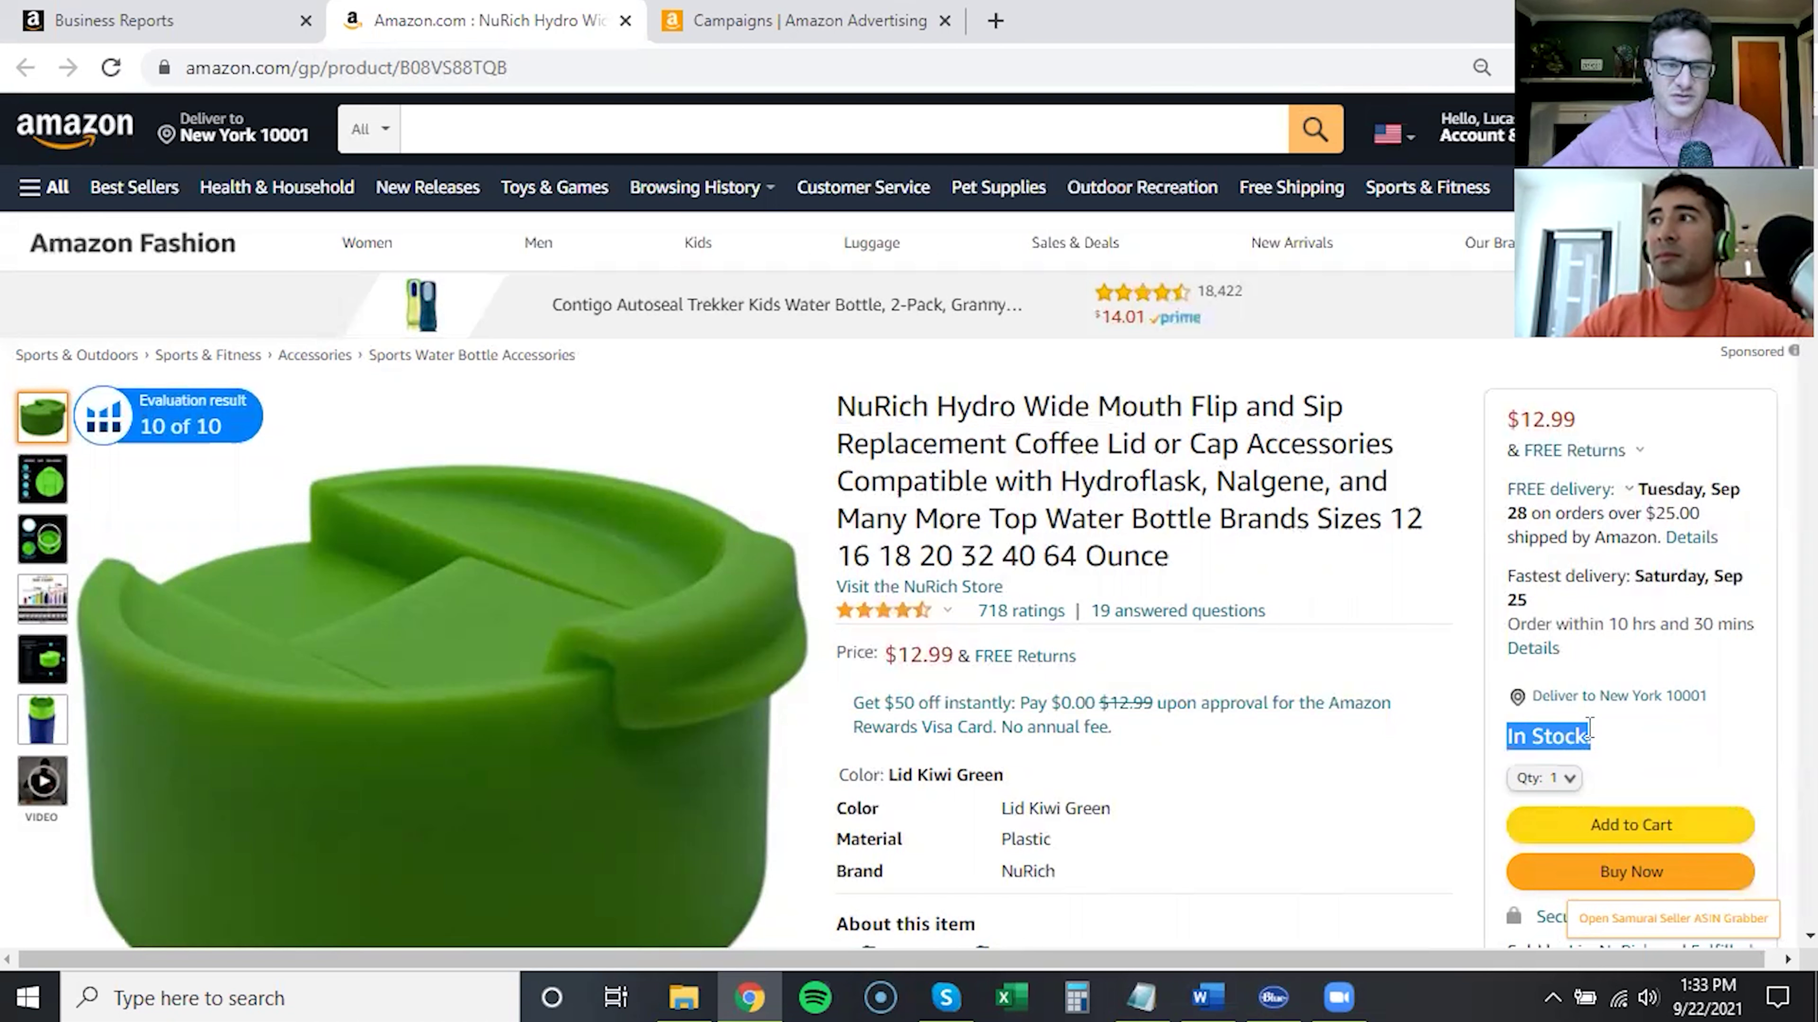
Examine the ordered product sales for the week of 9/12/2021 in the Business Reports table
click(187, 15)
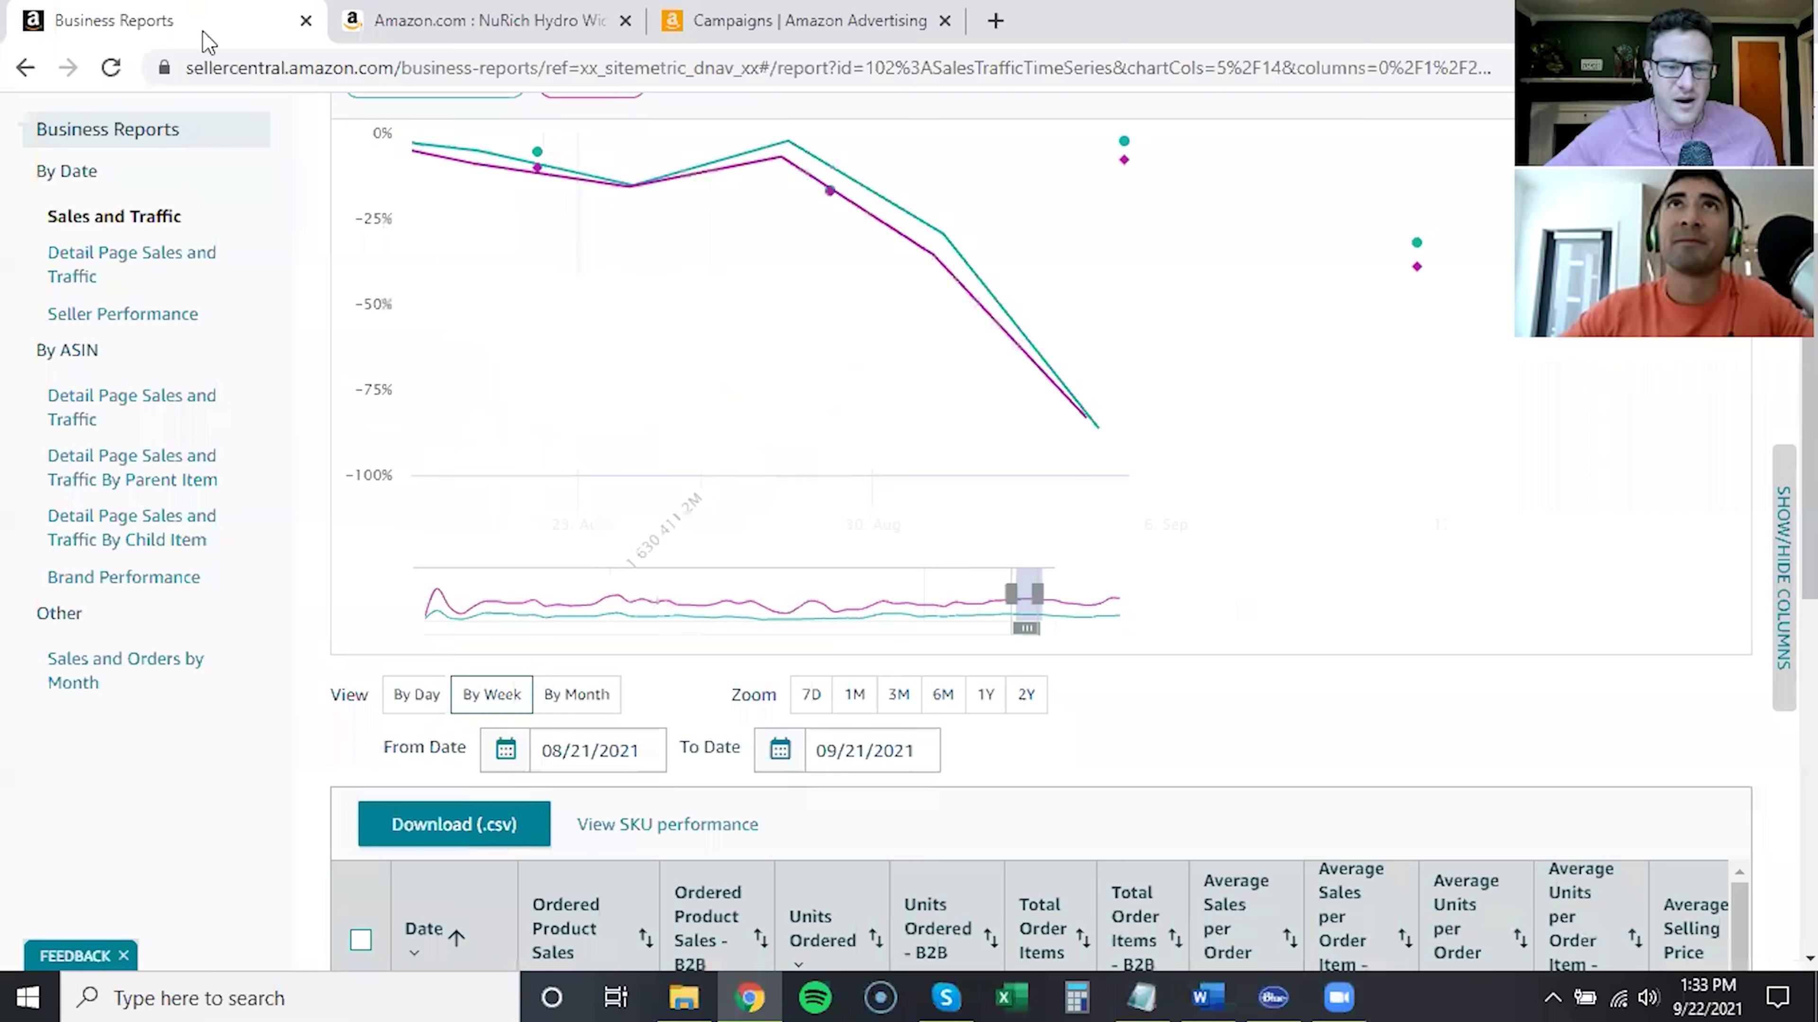
scroll(284, 637, down, 6)
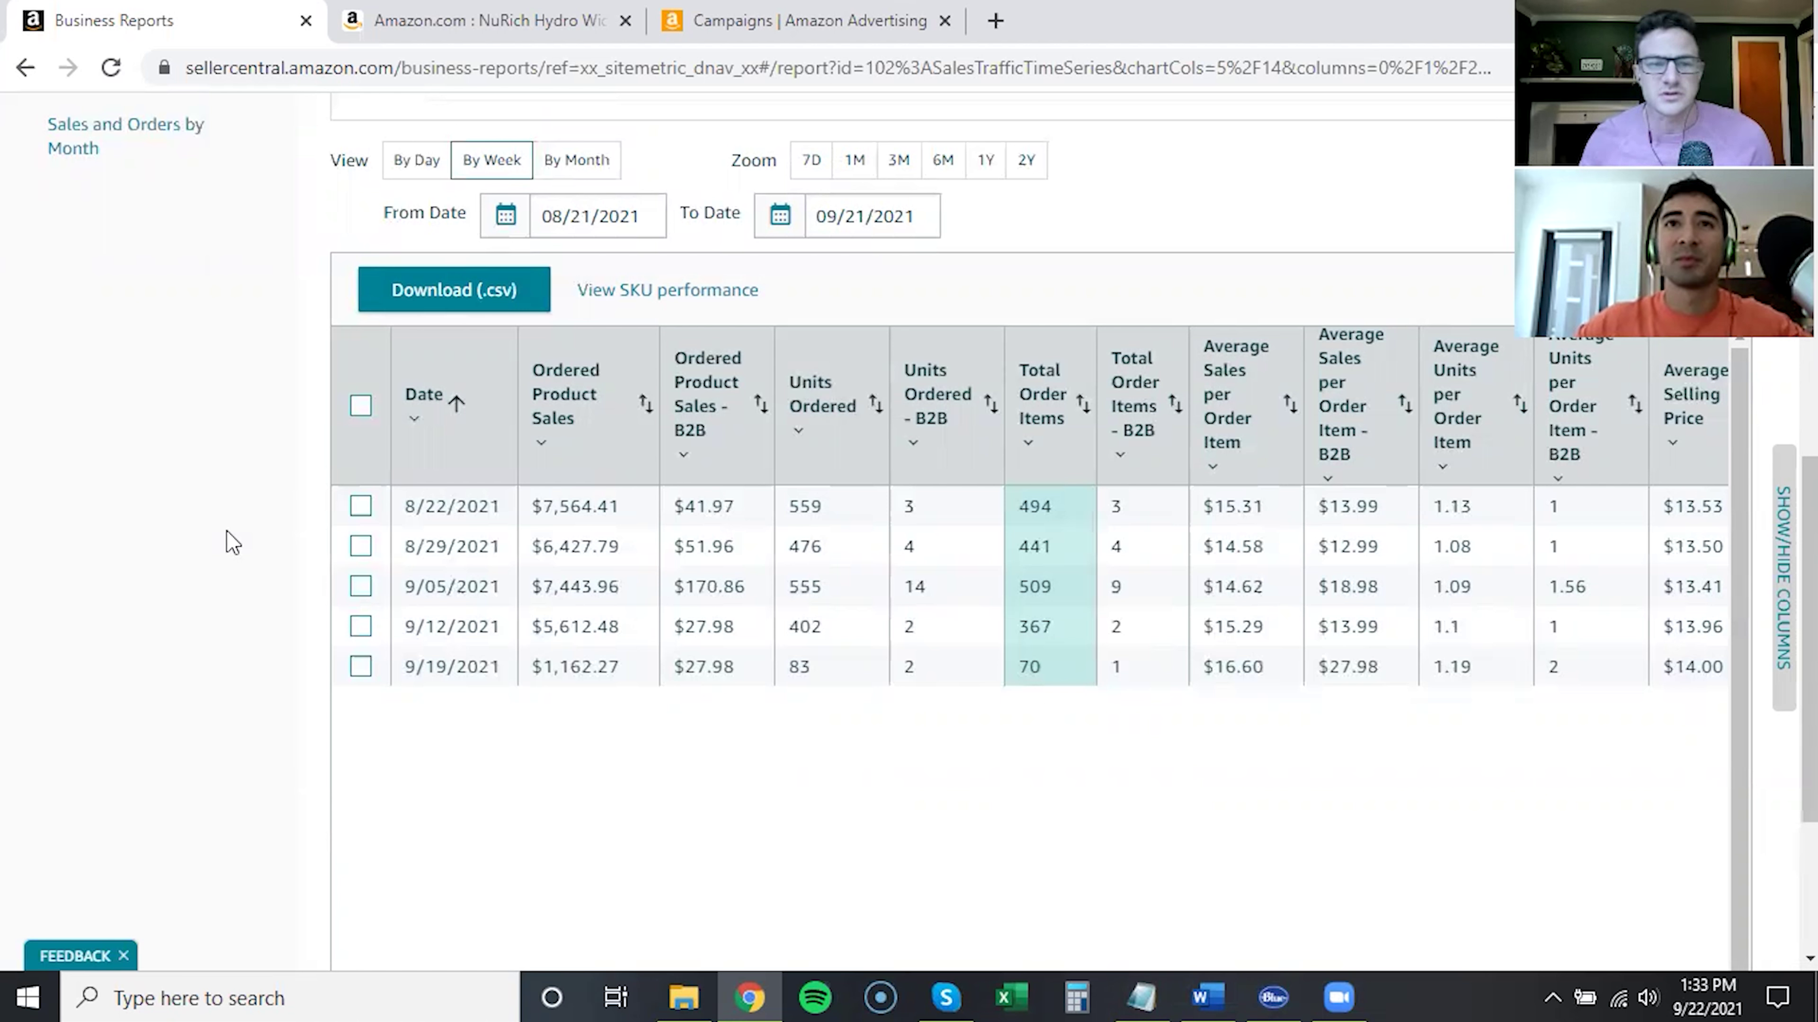
drag(533, 626, 628, 634)
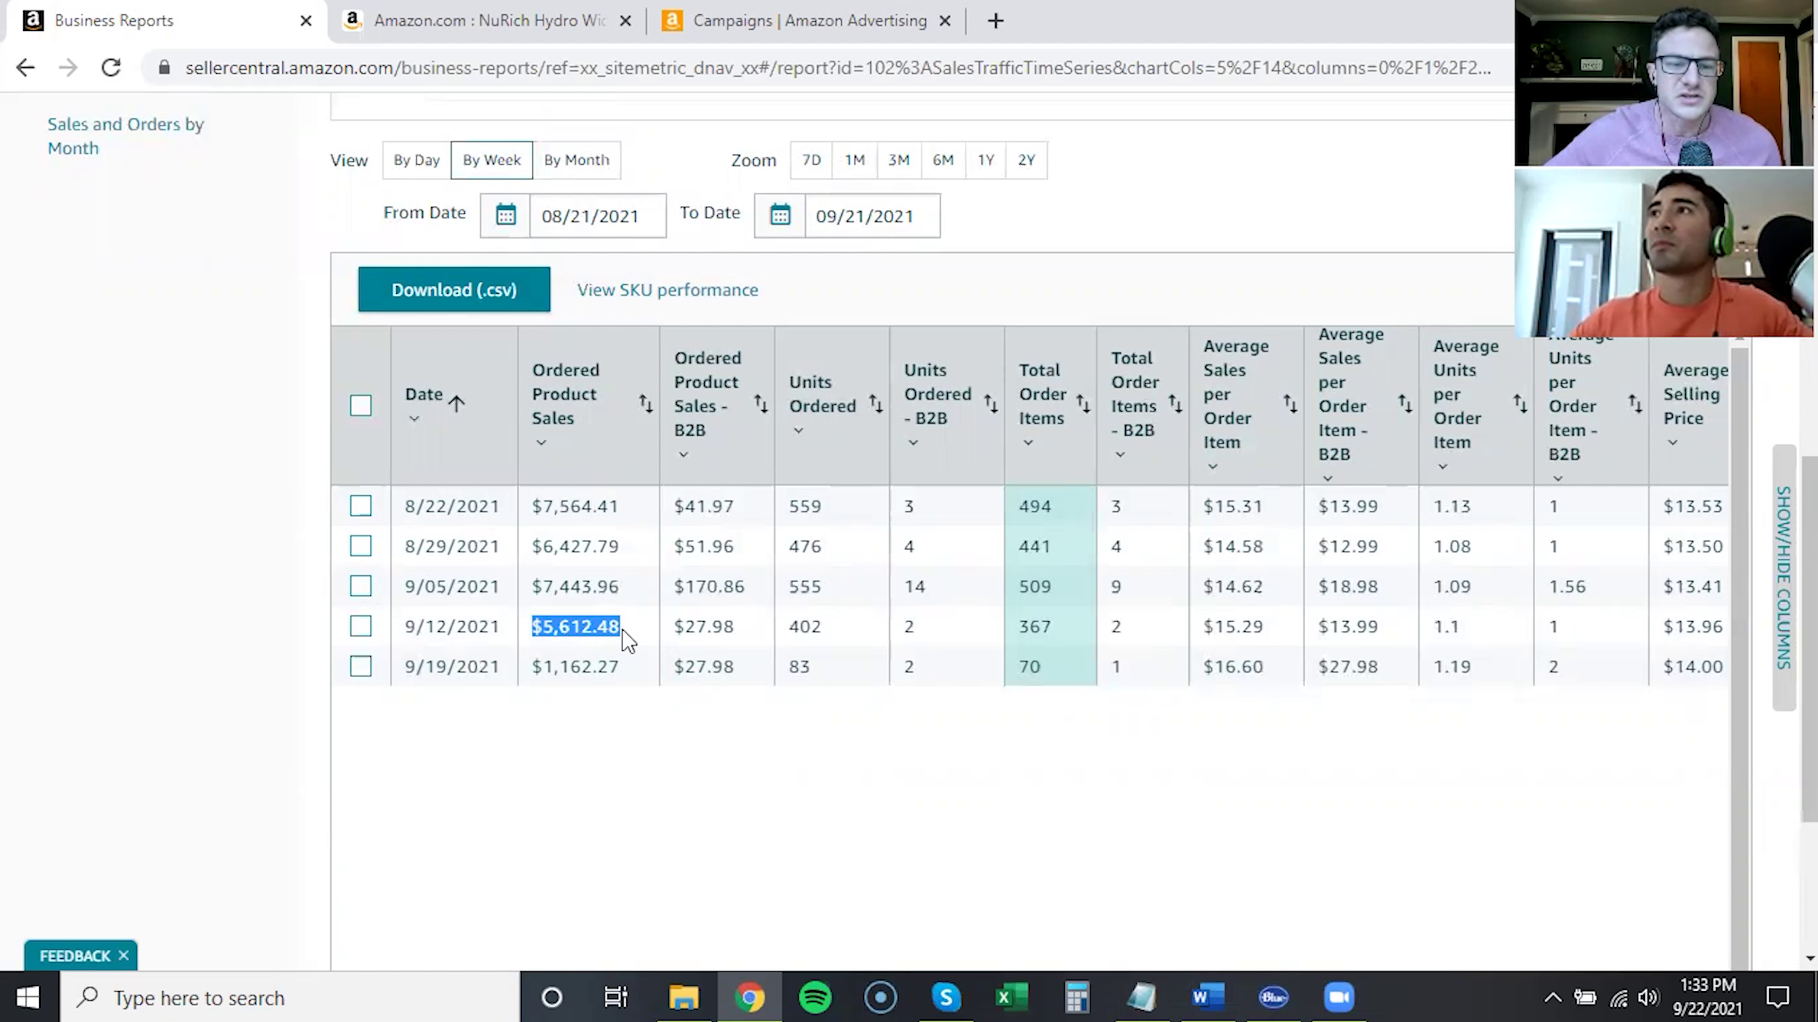
click(626, 644)
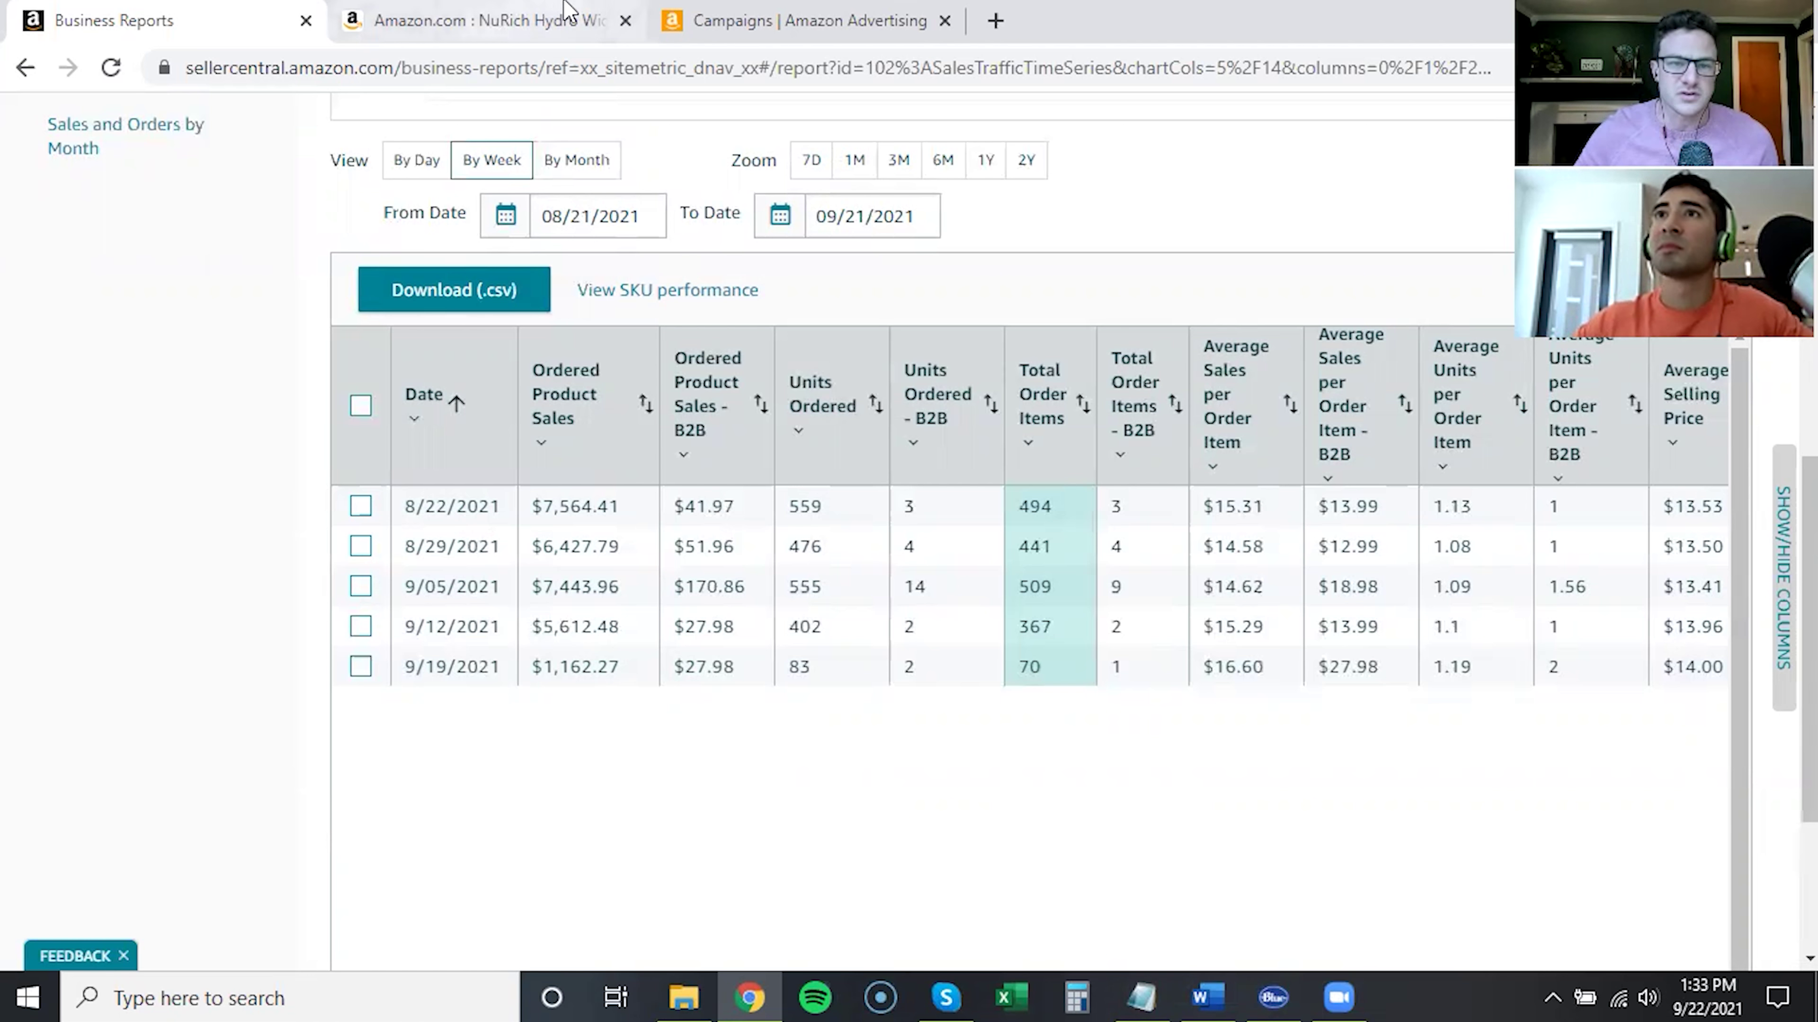
Check the campaign chart at Sep 13, 2021 and review the Sponsored Products daily budget cap in the advertising settings
click(761, 19)
mouse_move(1217, 474)
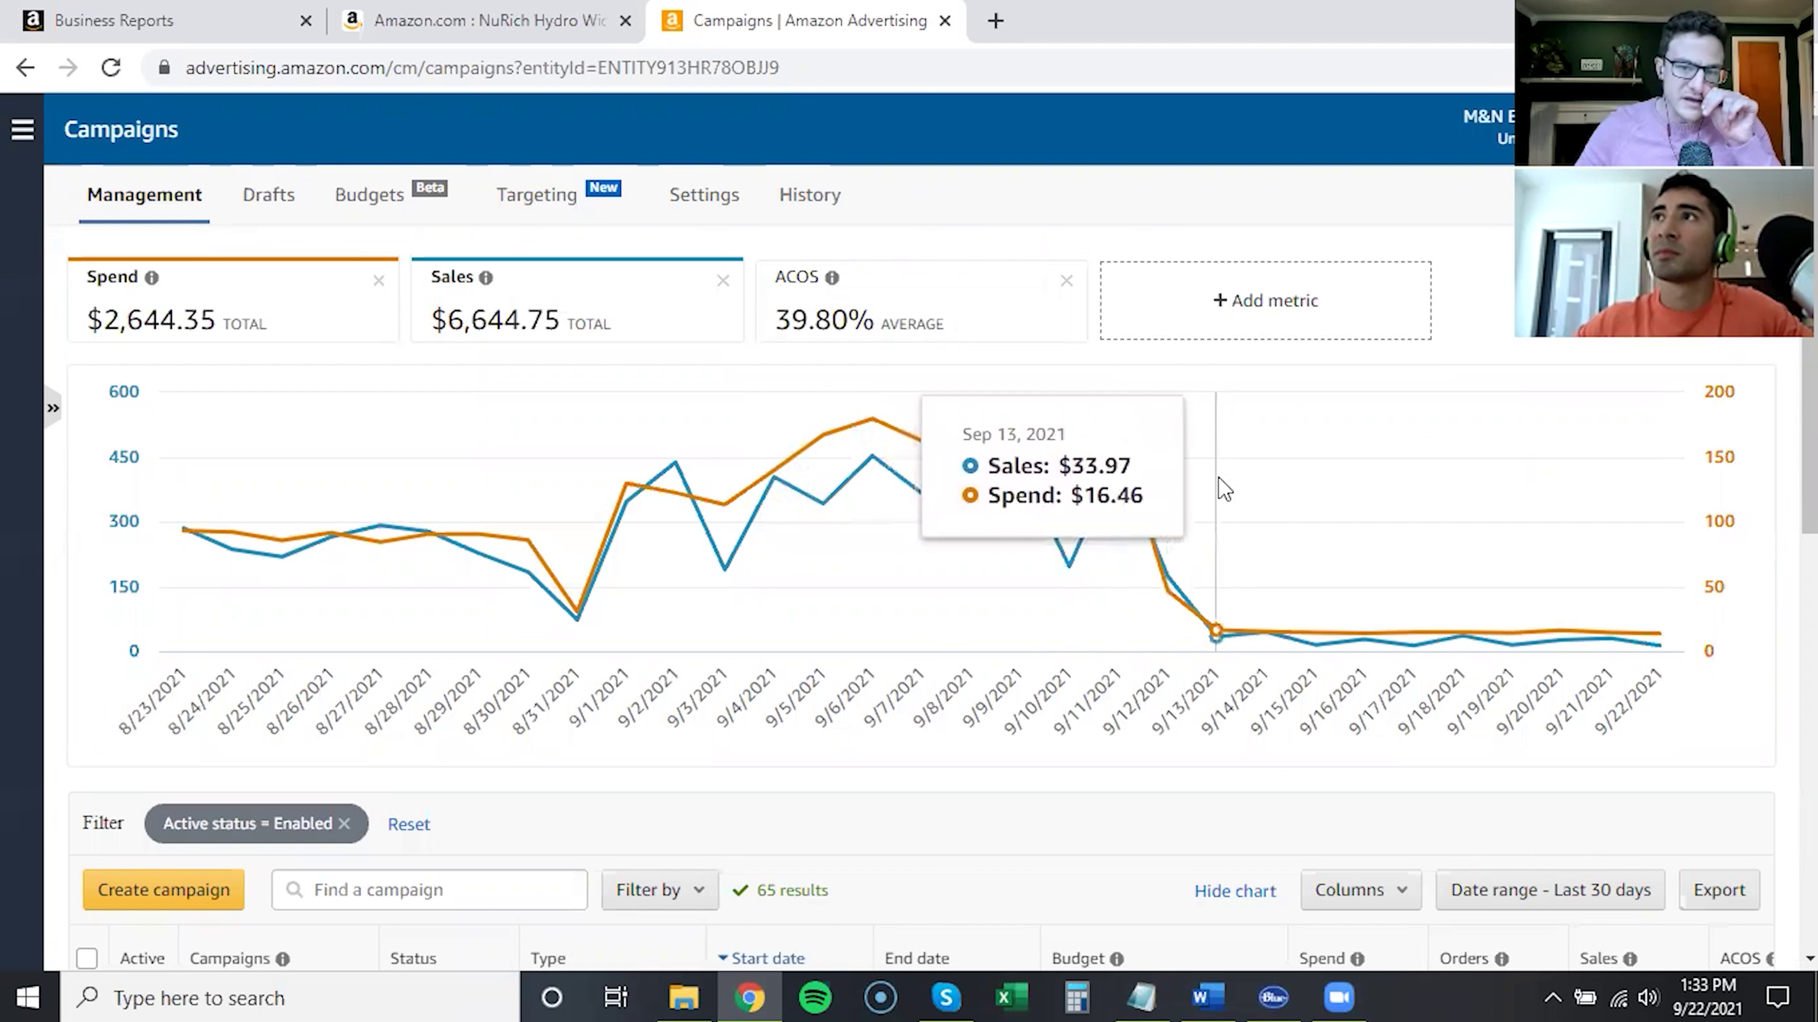
click(680, 204)
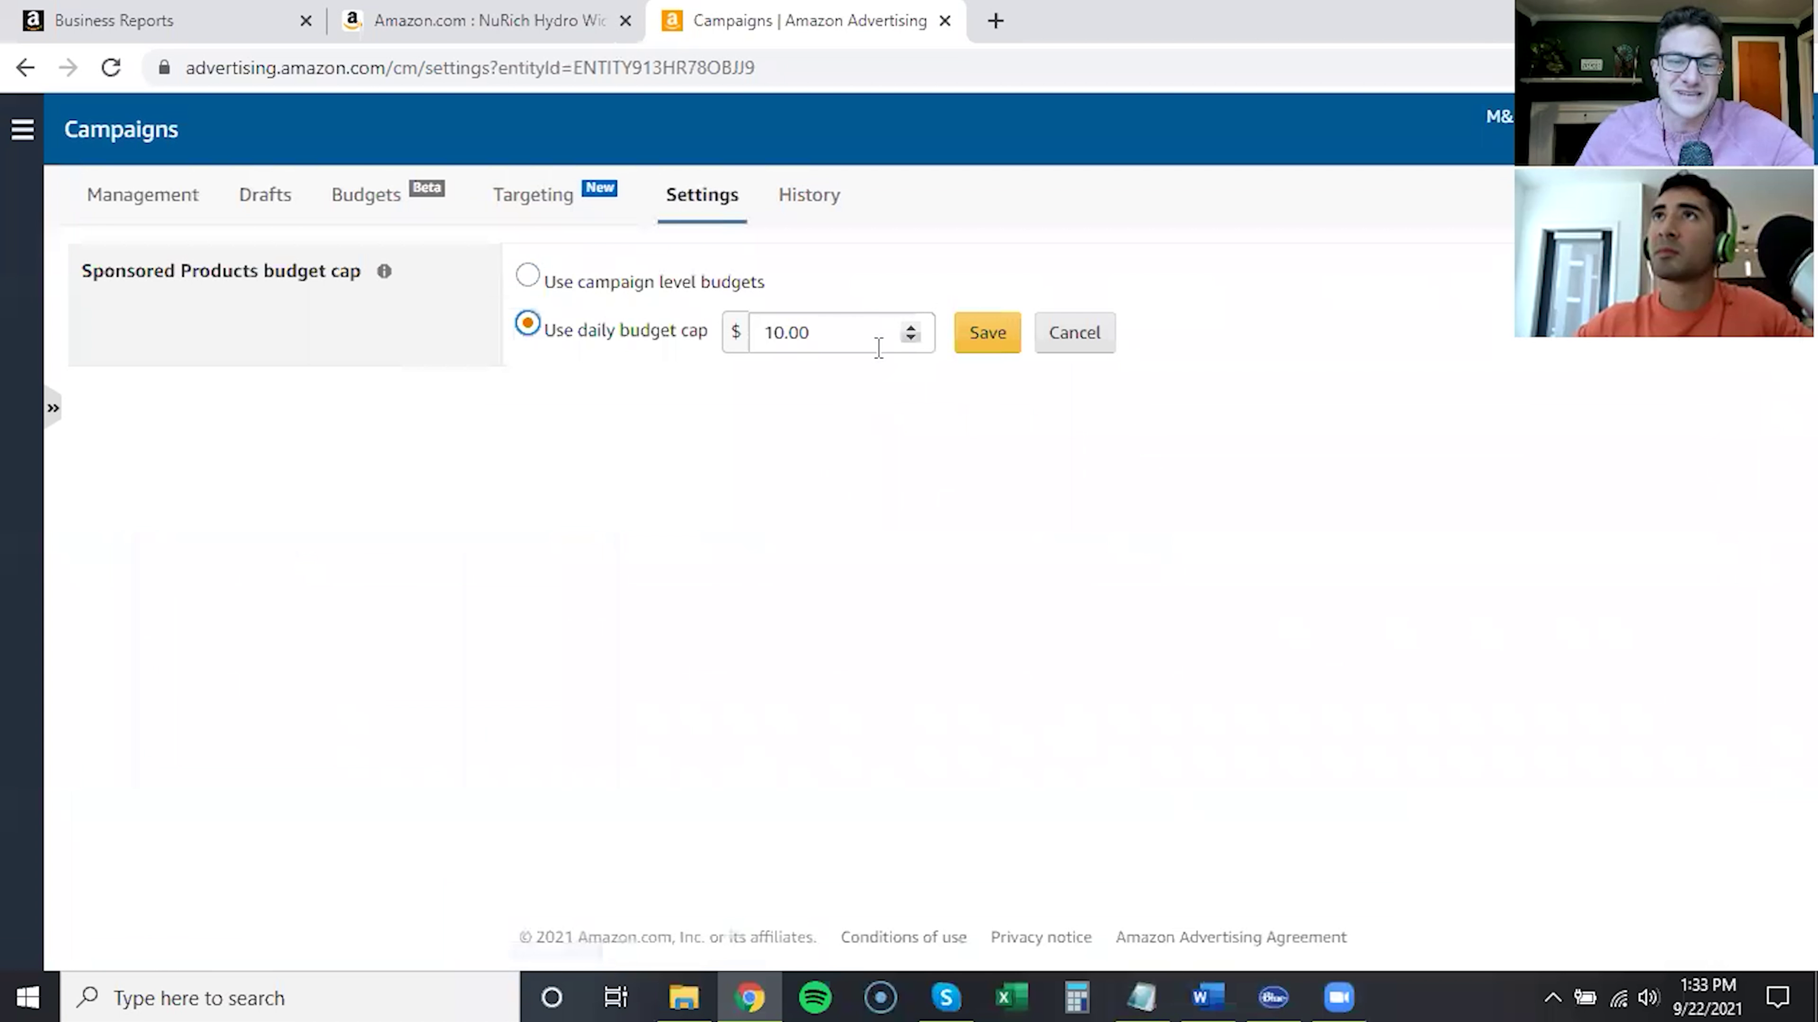
double_click(852, 334)
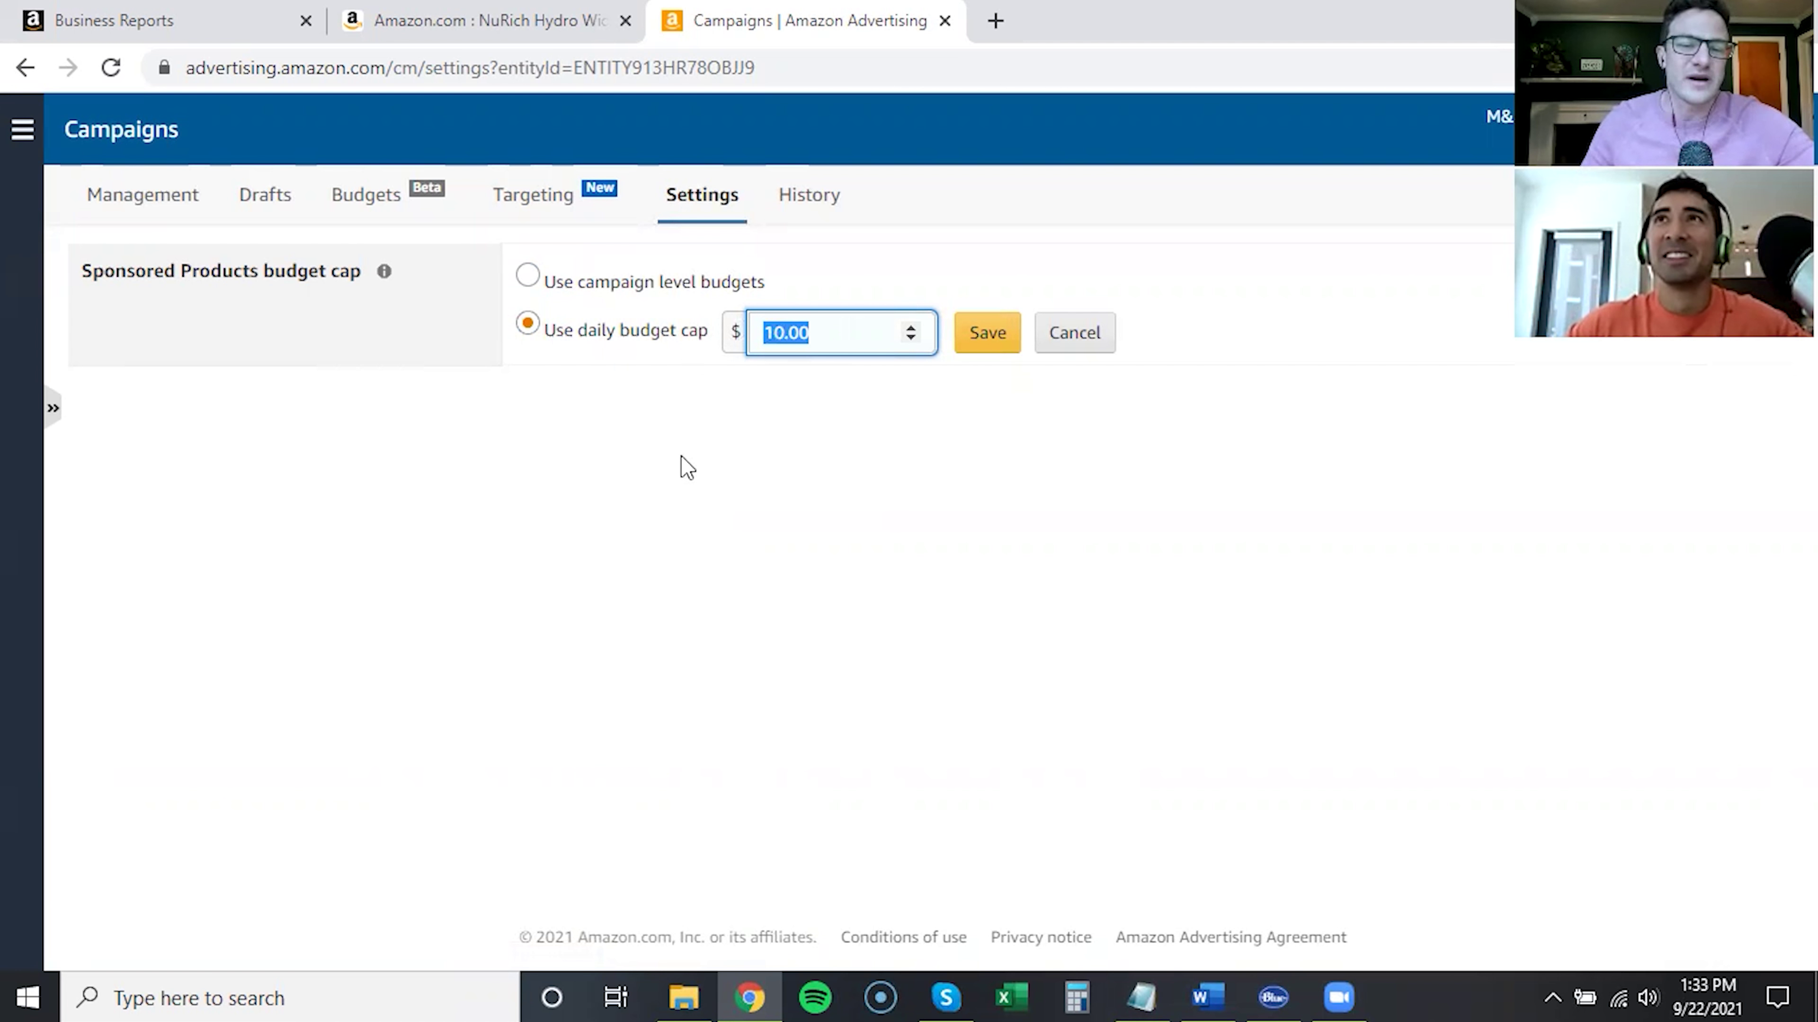
click(814, 336)
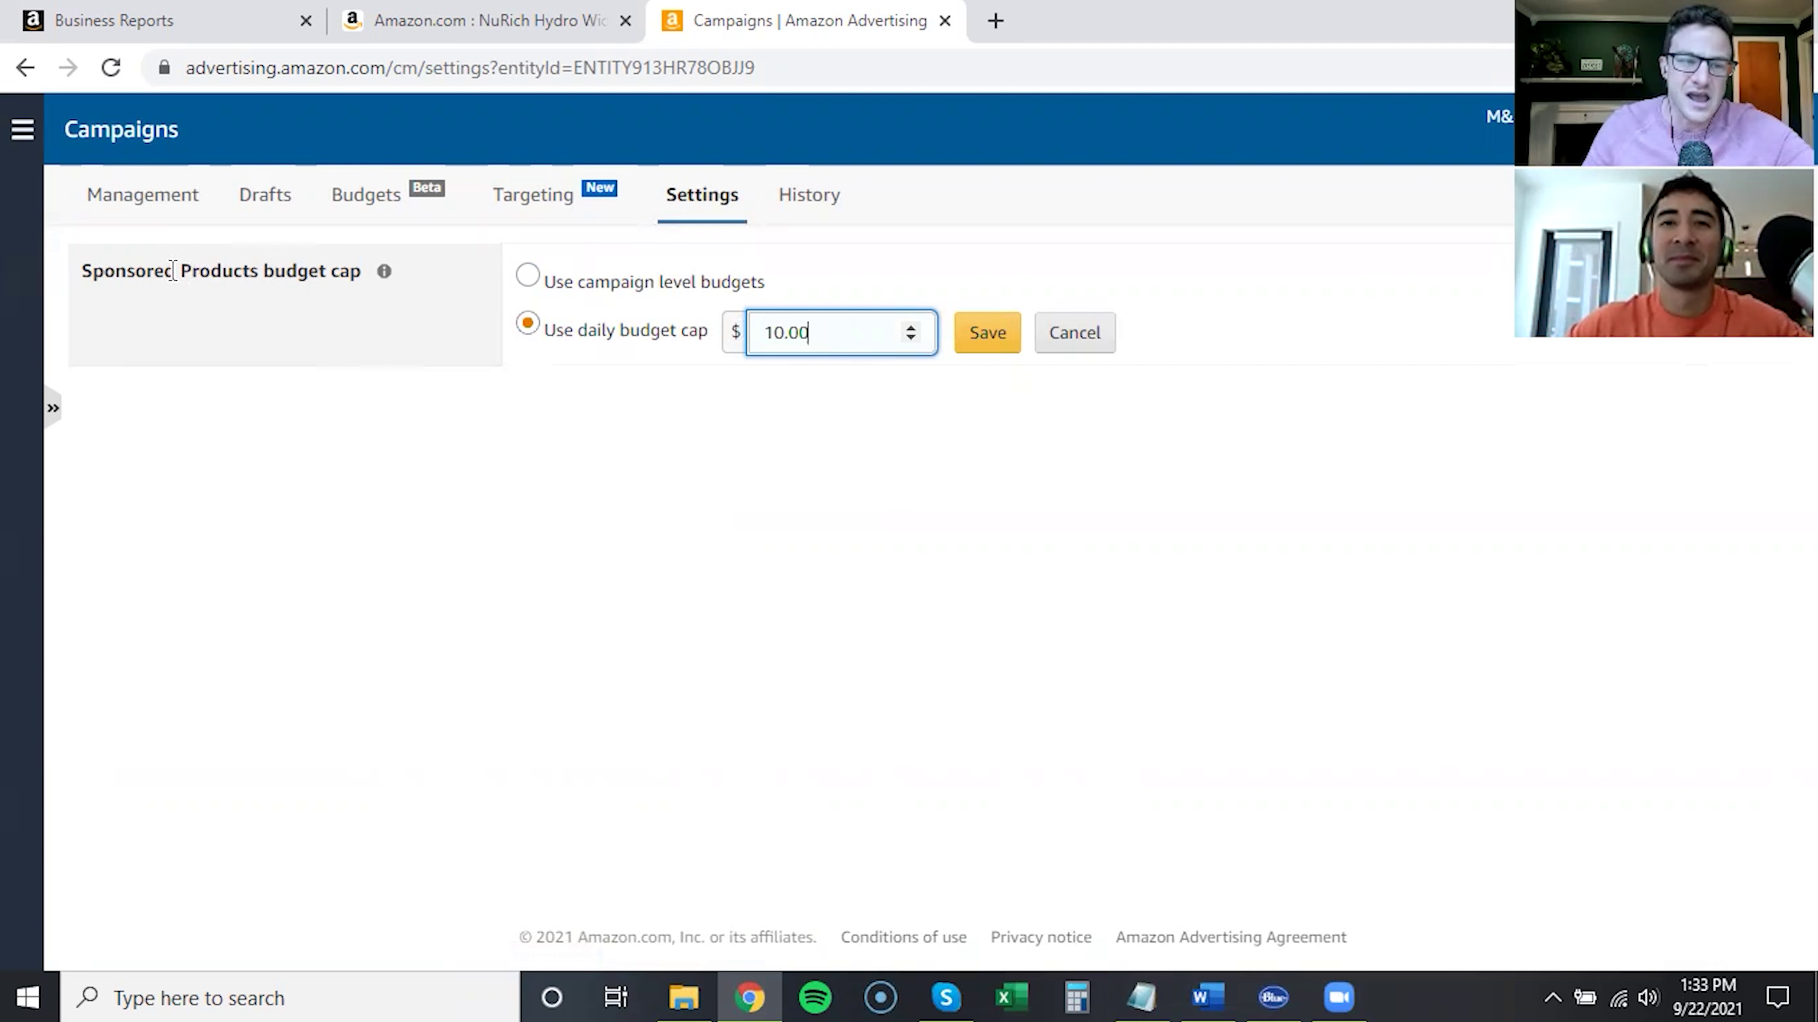
drag(82, 272, 262, 274)
Compare the campaign chart's Sep 12, 2021 figures with that week's ordered product sales in Business Reports
click(179, 212)
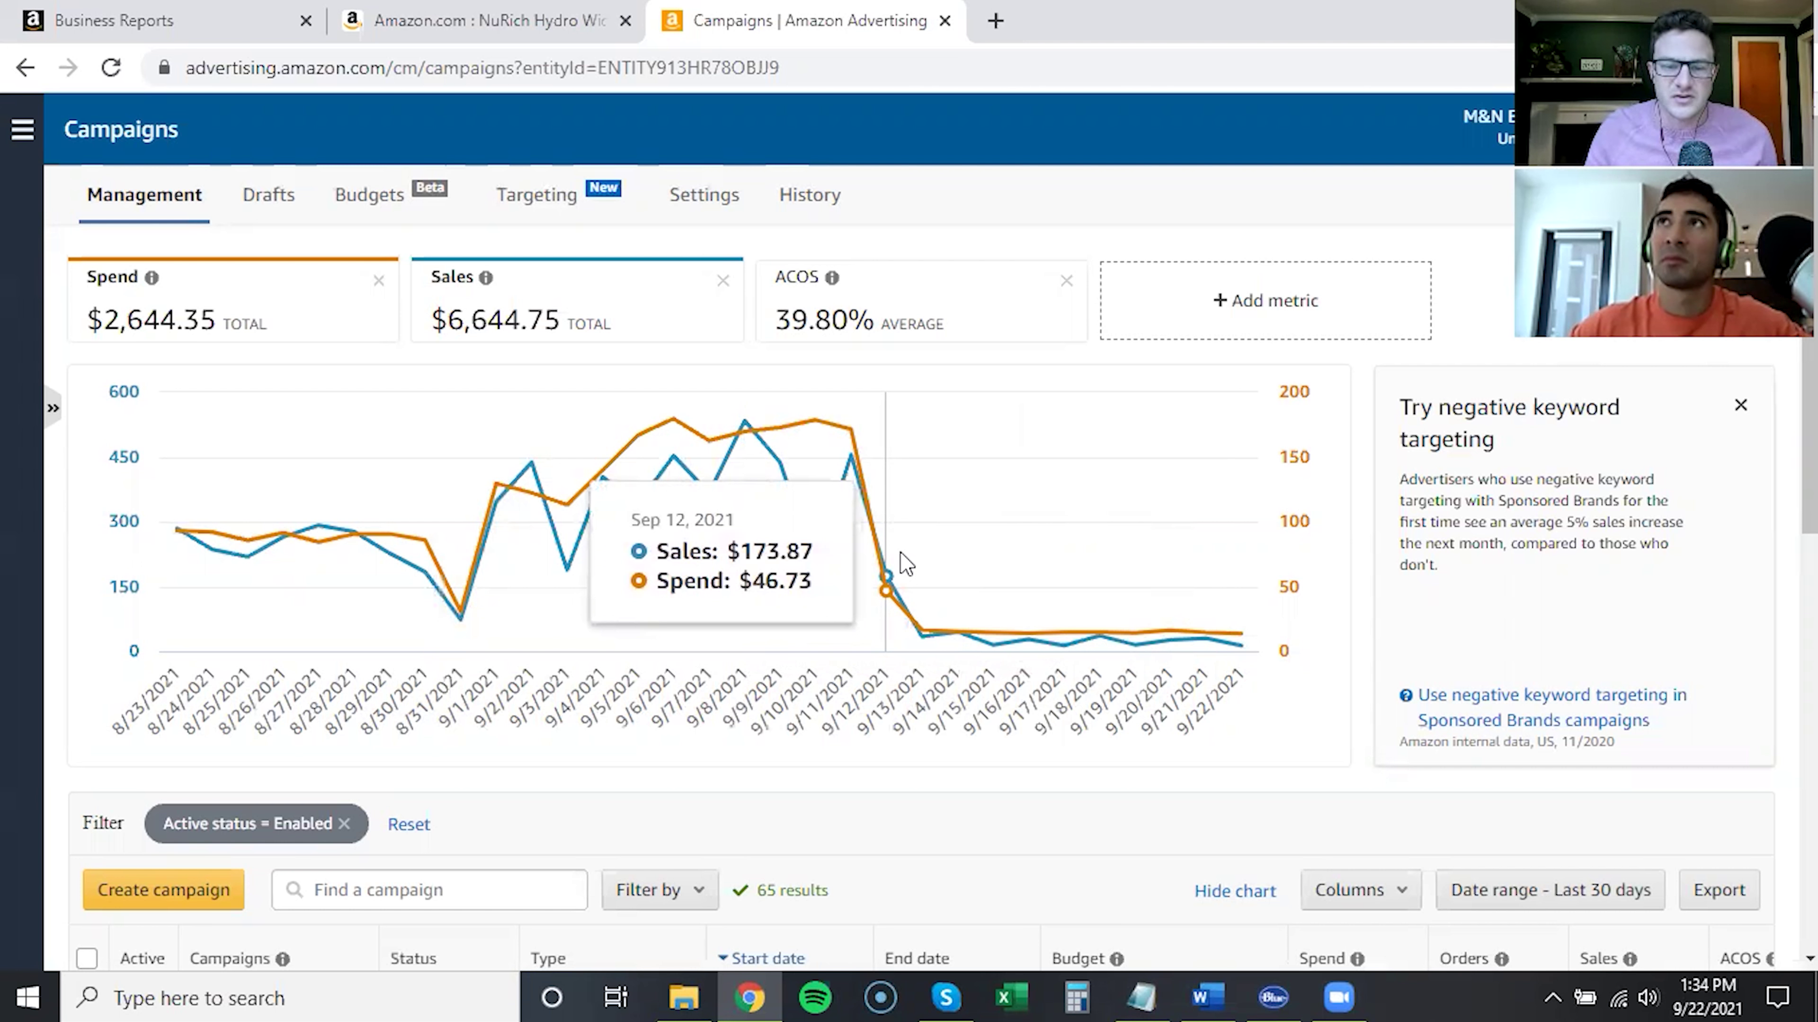
click(215, 21)
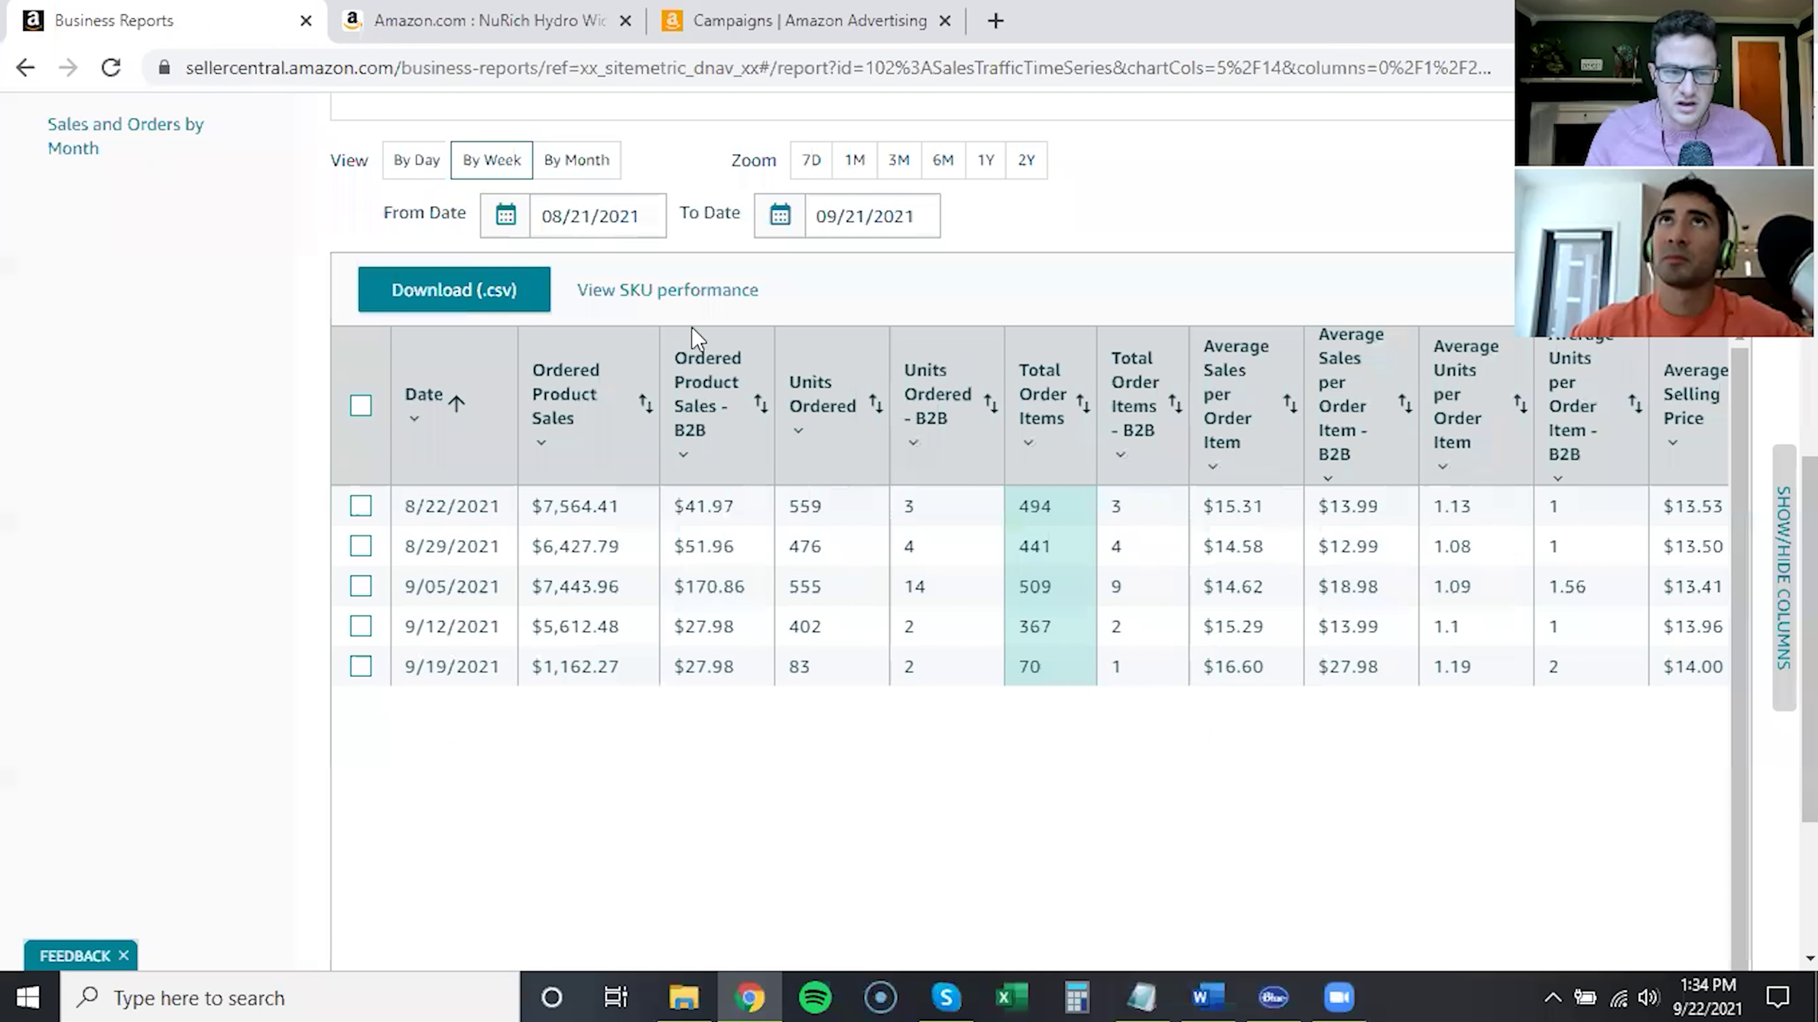
drag(543, 629, 622, 628)
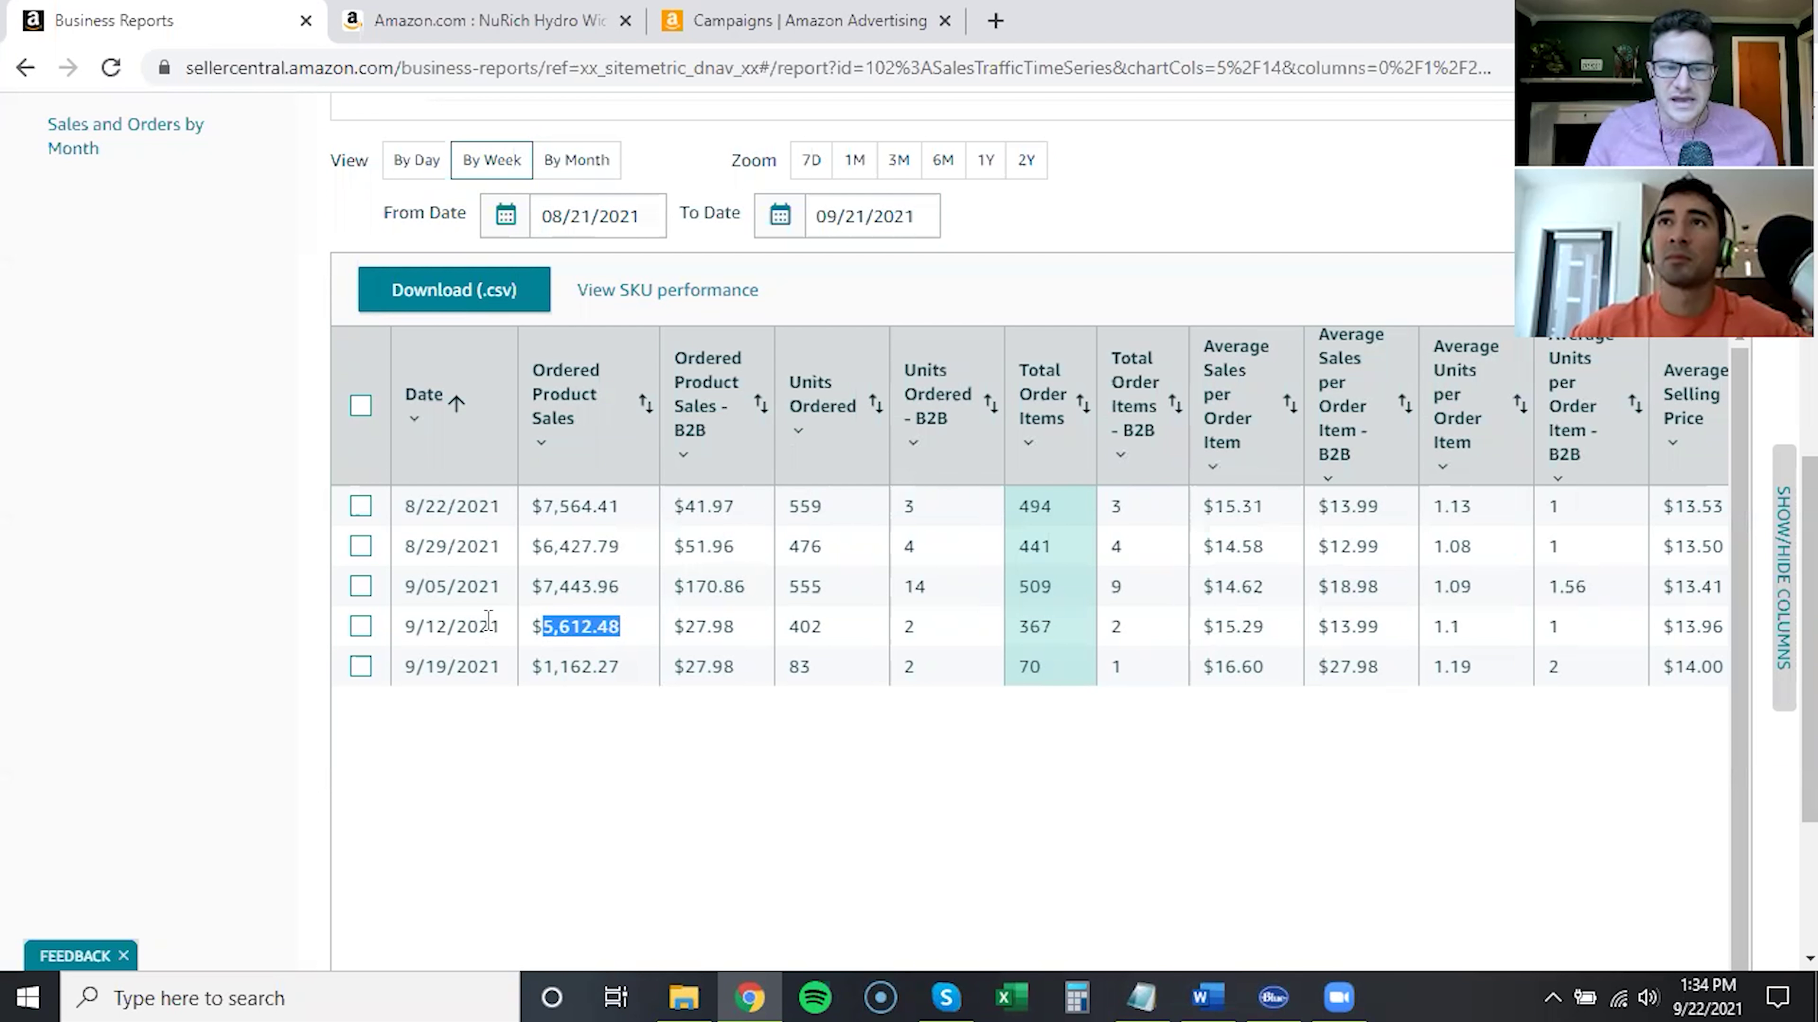
Set the campaign date range to Sep 12, 2021 - Sep 18, 2021
click(780, 17)
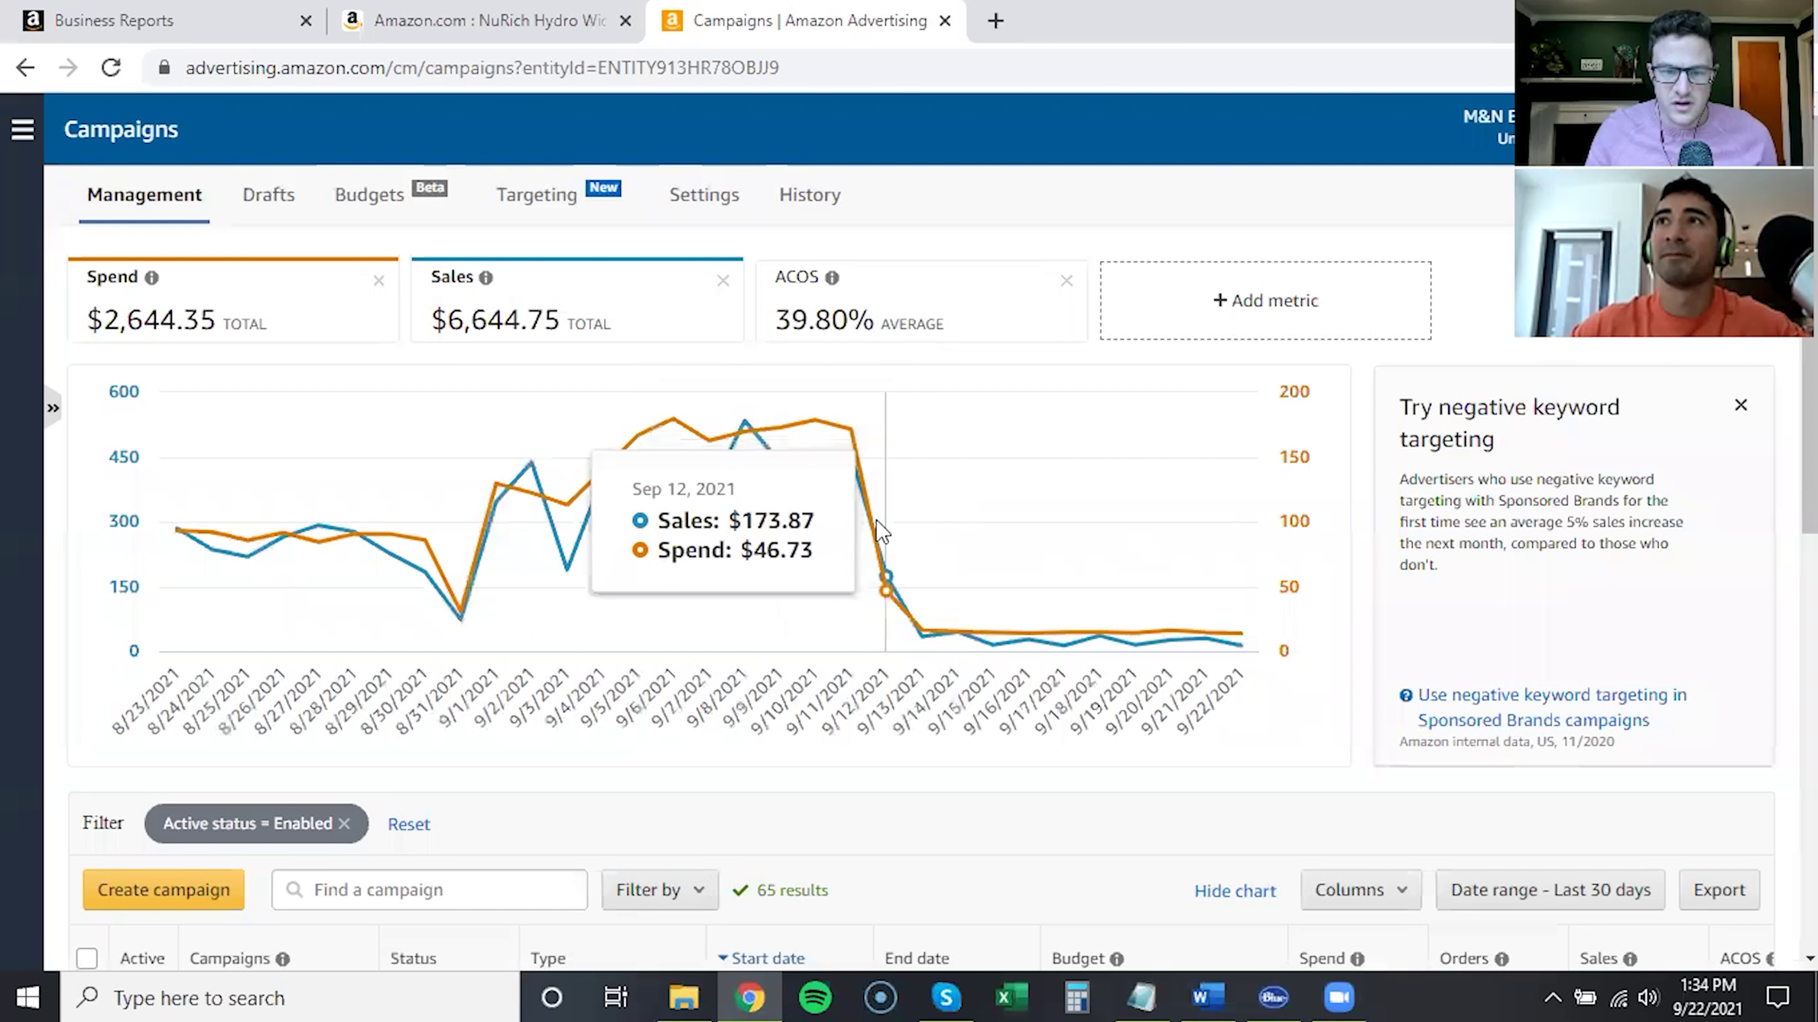
click(1508, 890)
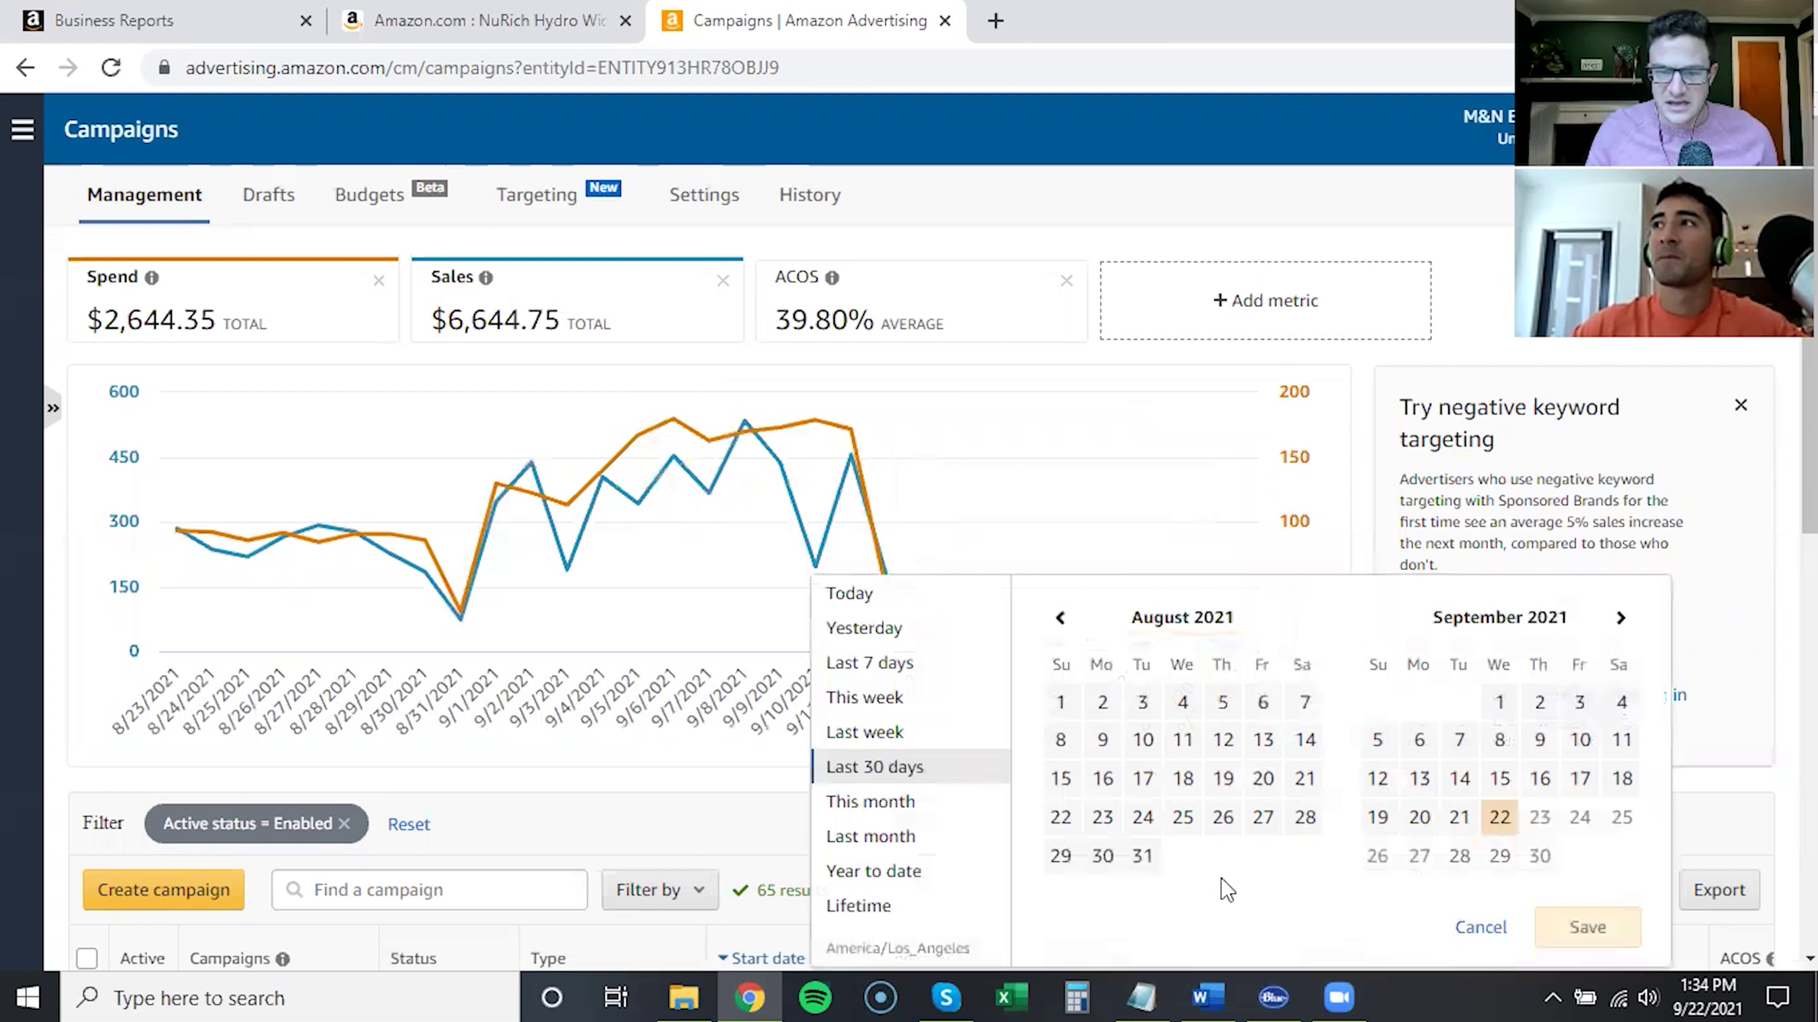
click(1378, 779)
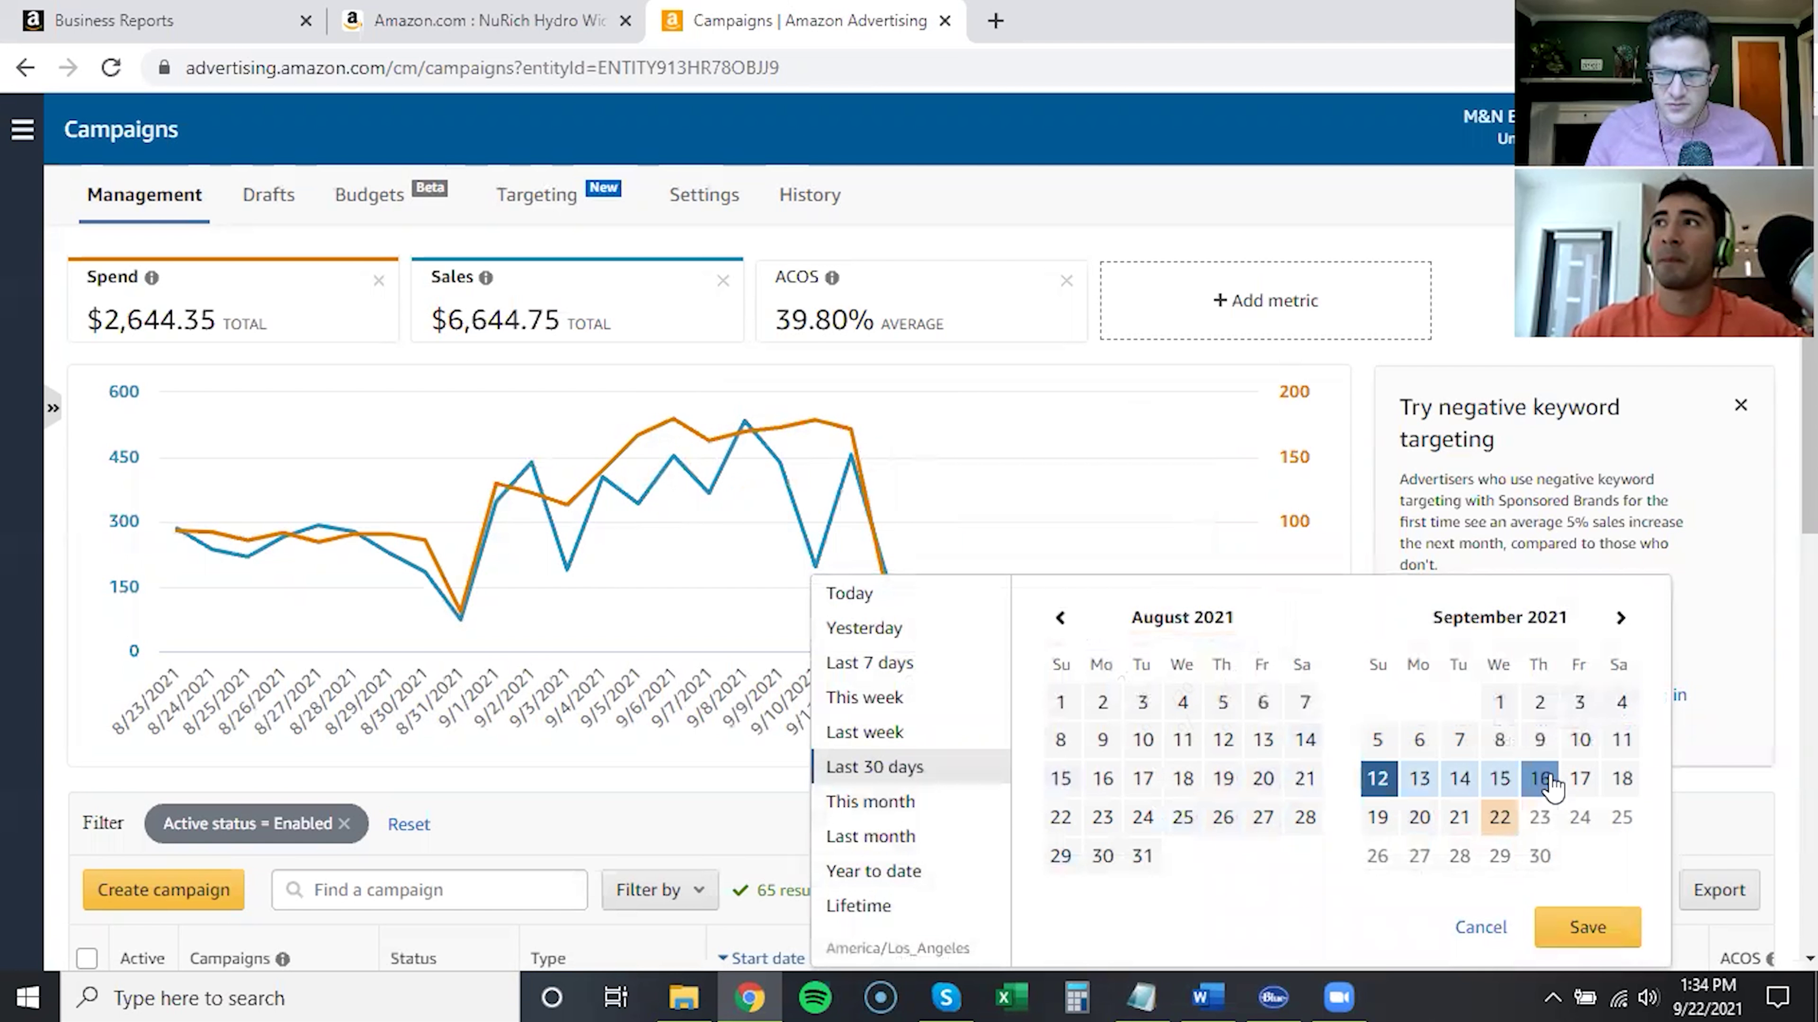
click(1621, 778)
click(1601, 928)
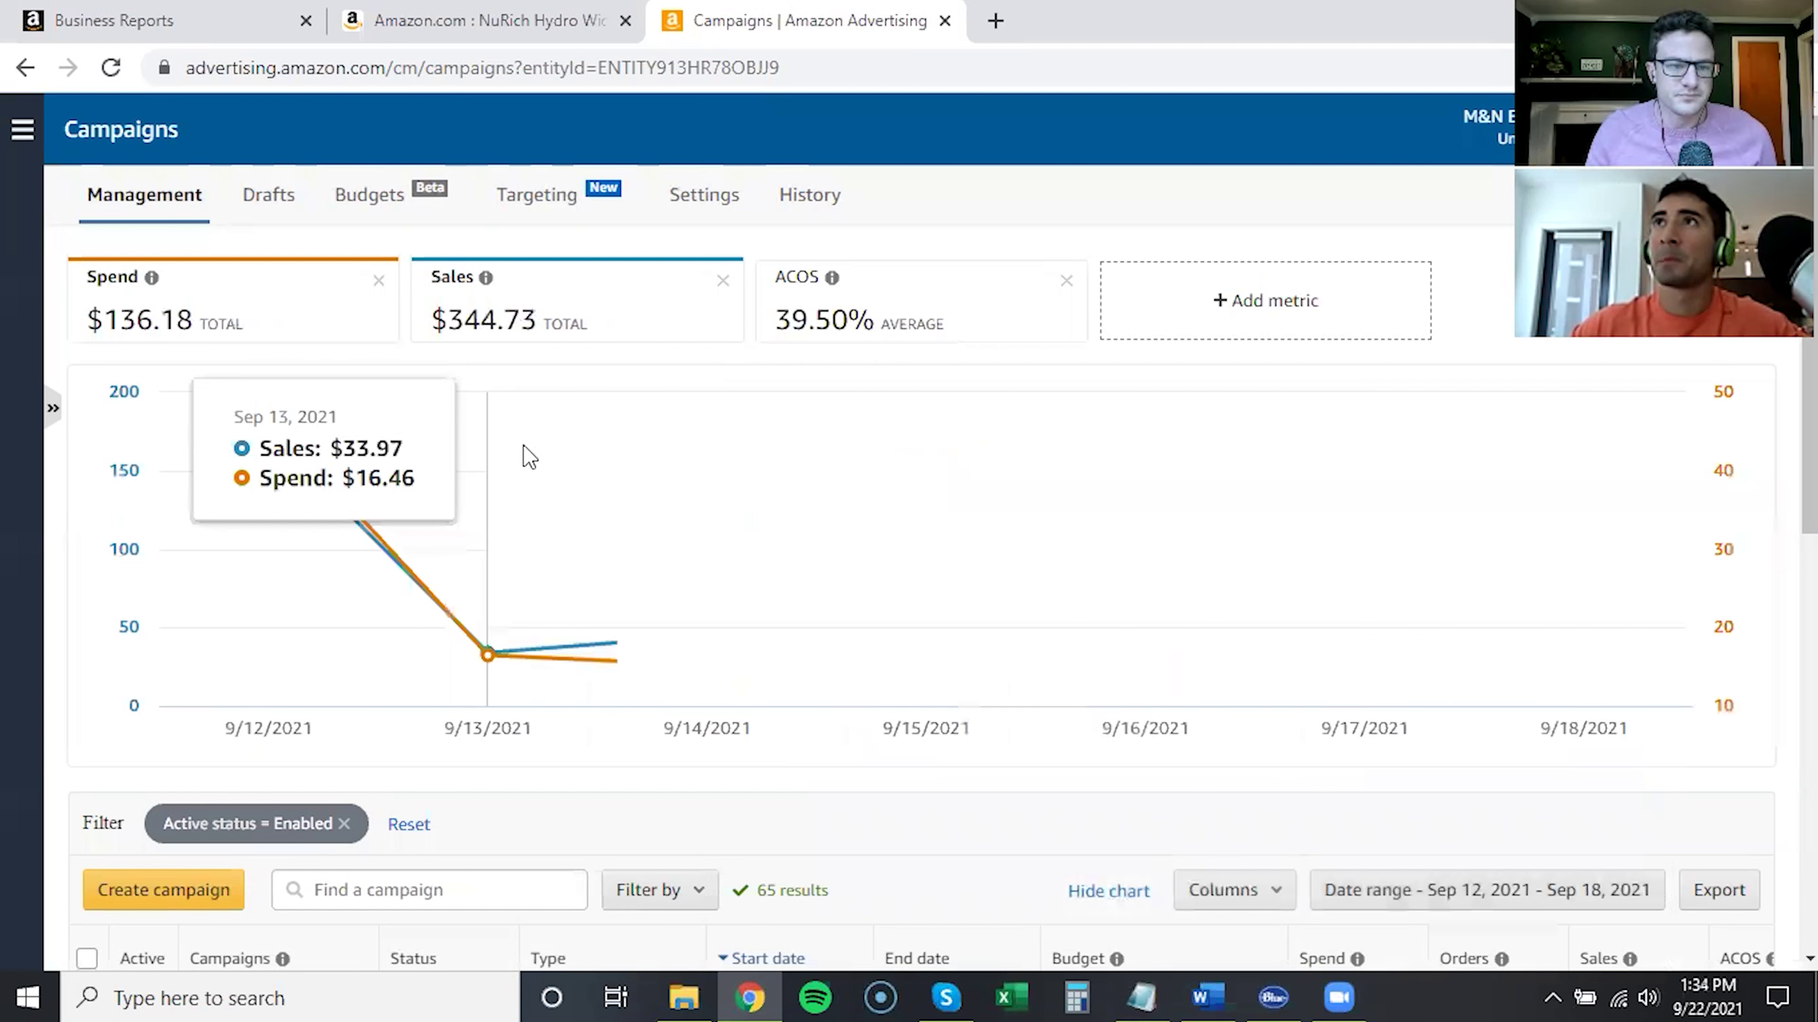
Recheck the 9/12/2021 week's ordered product sales in Business Reports against the ad sales for the same week
click(143, 20)
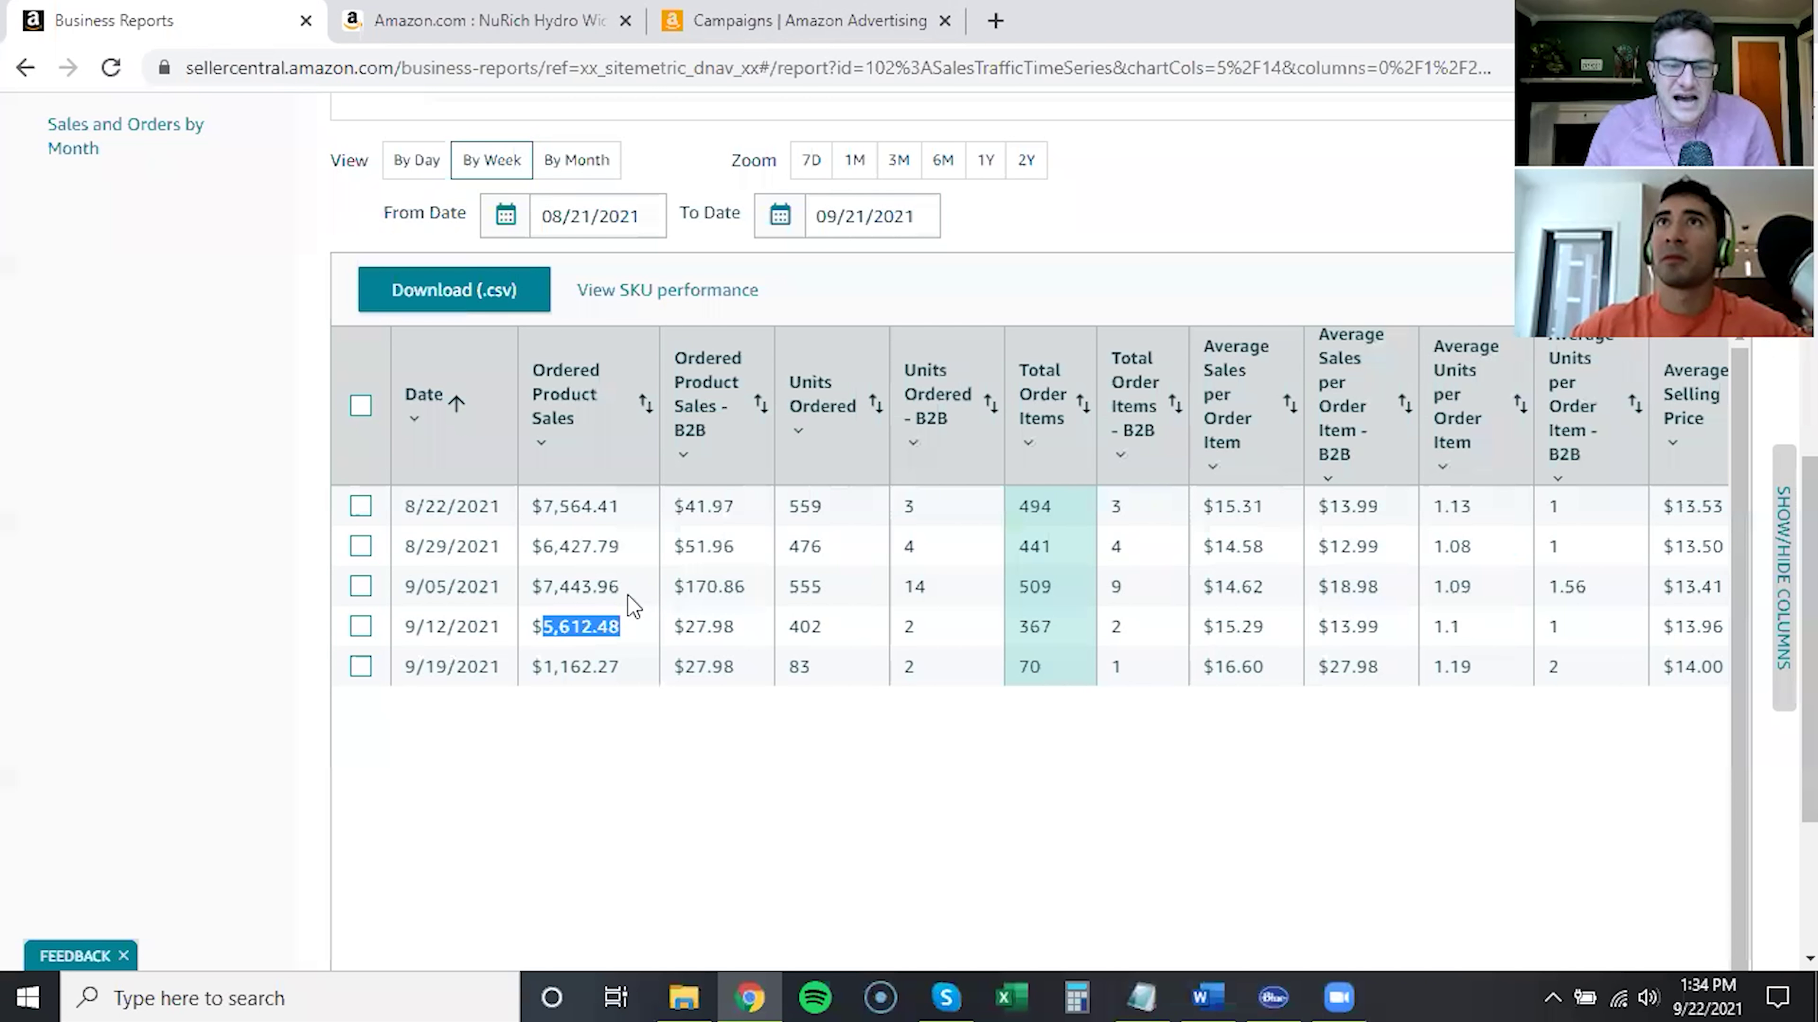
click(577, 620)
drag(547, 627, 577, 624)
Set the campaign date range to Sep 5, 2021 - Sep 11, 2021
click(802, 20)
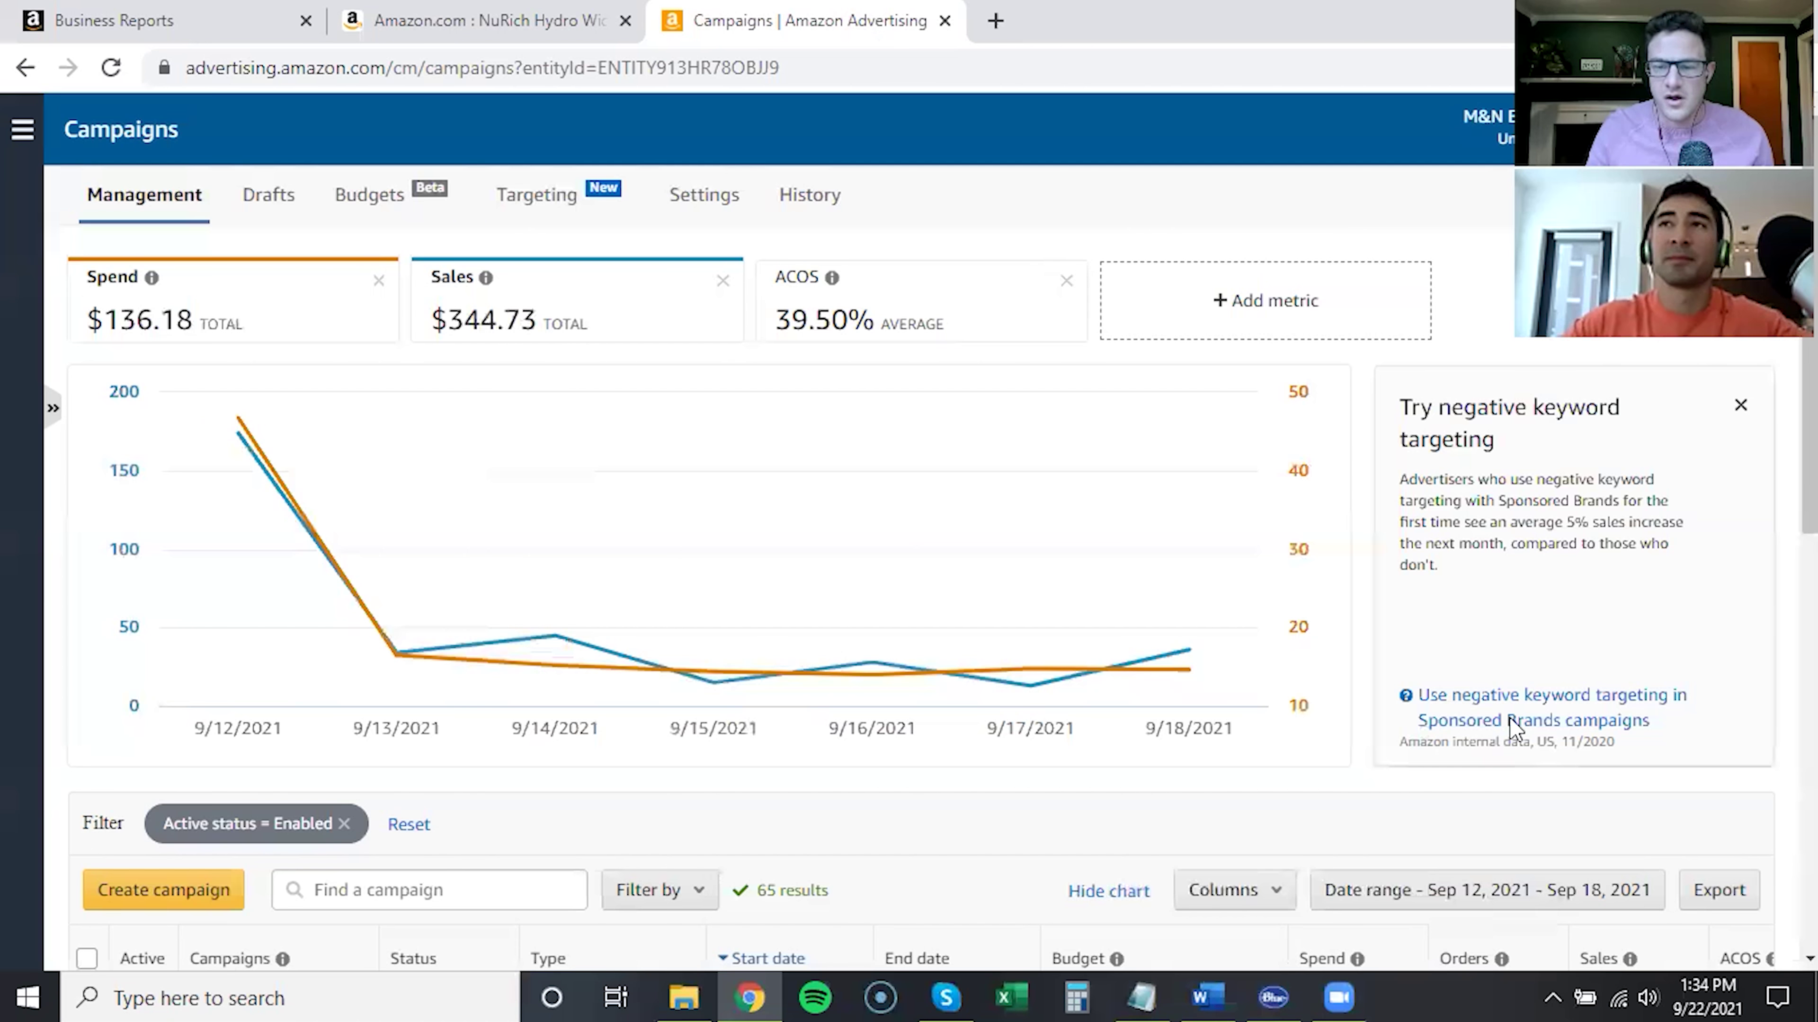
click(1510, 894)
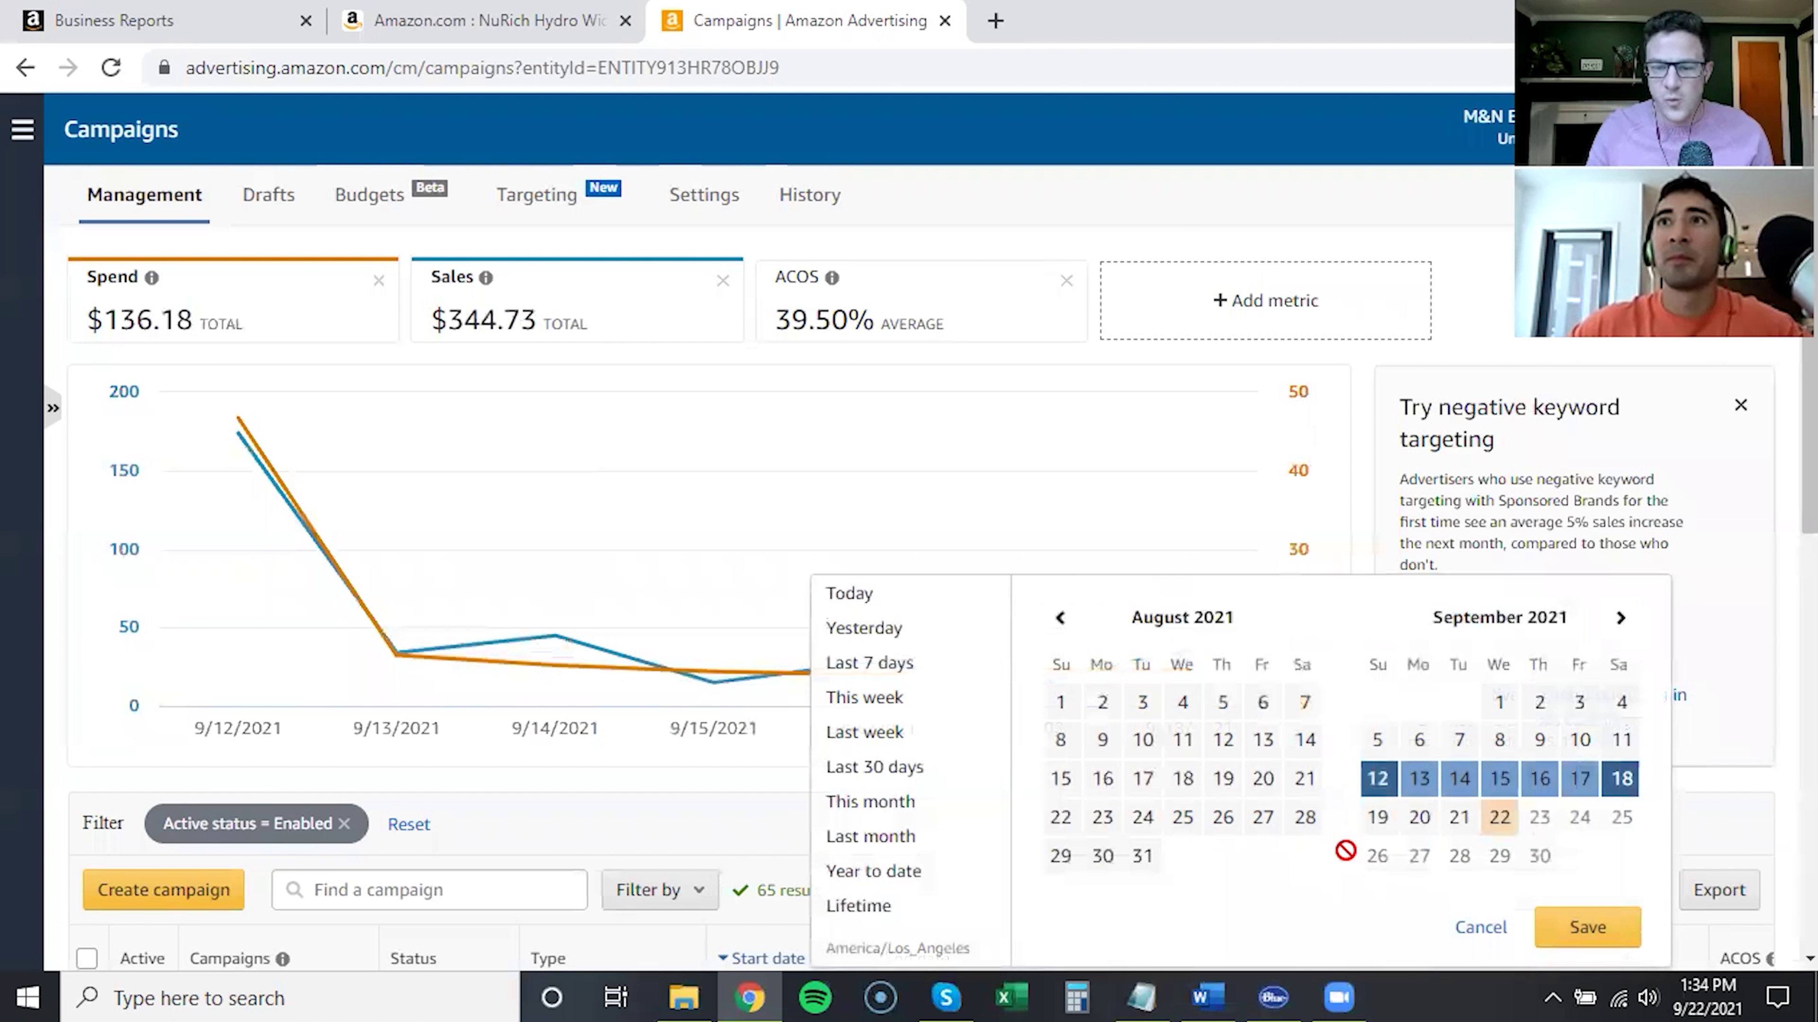
click(1375, 741)
click(1620, 740)
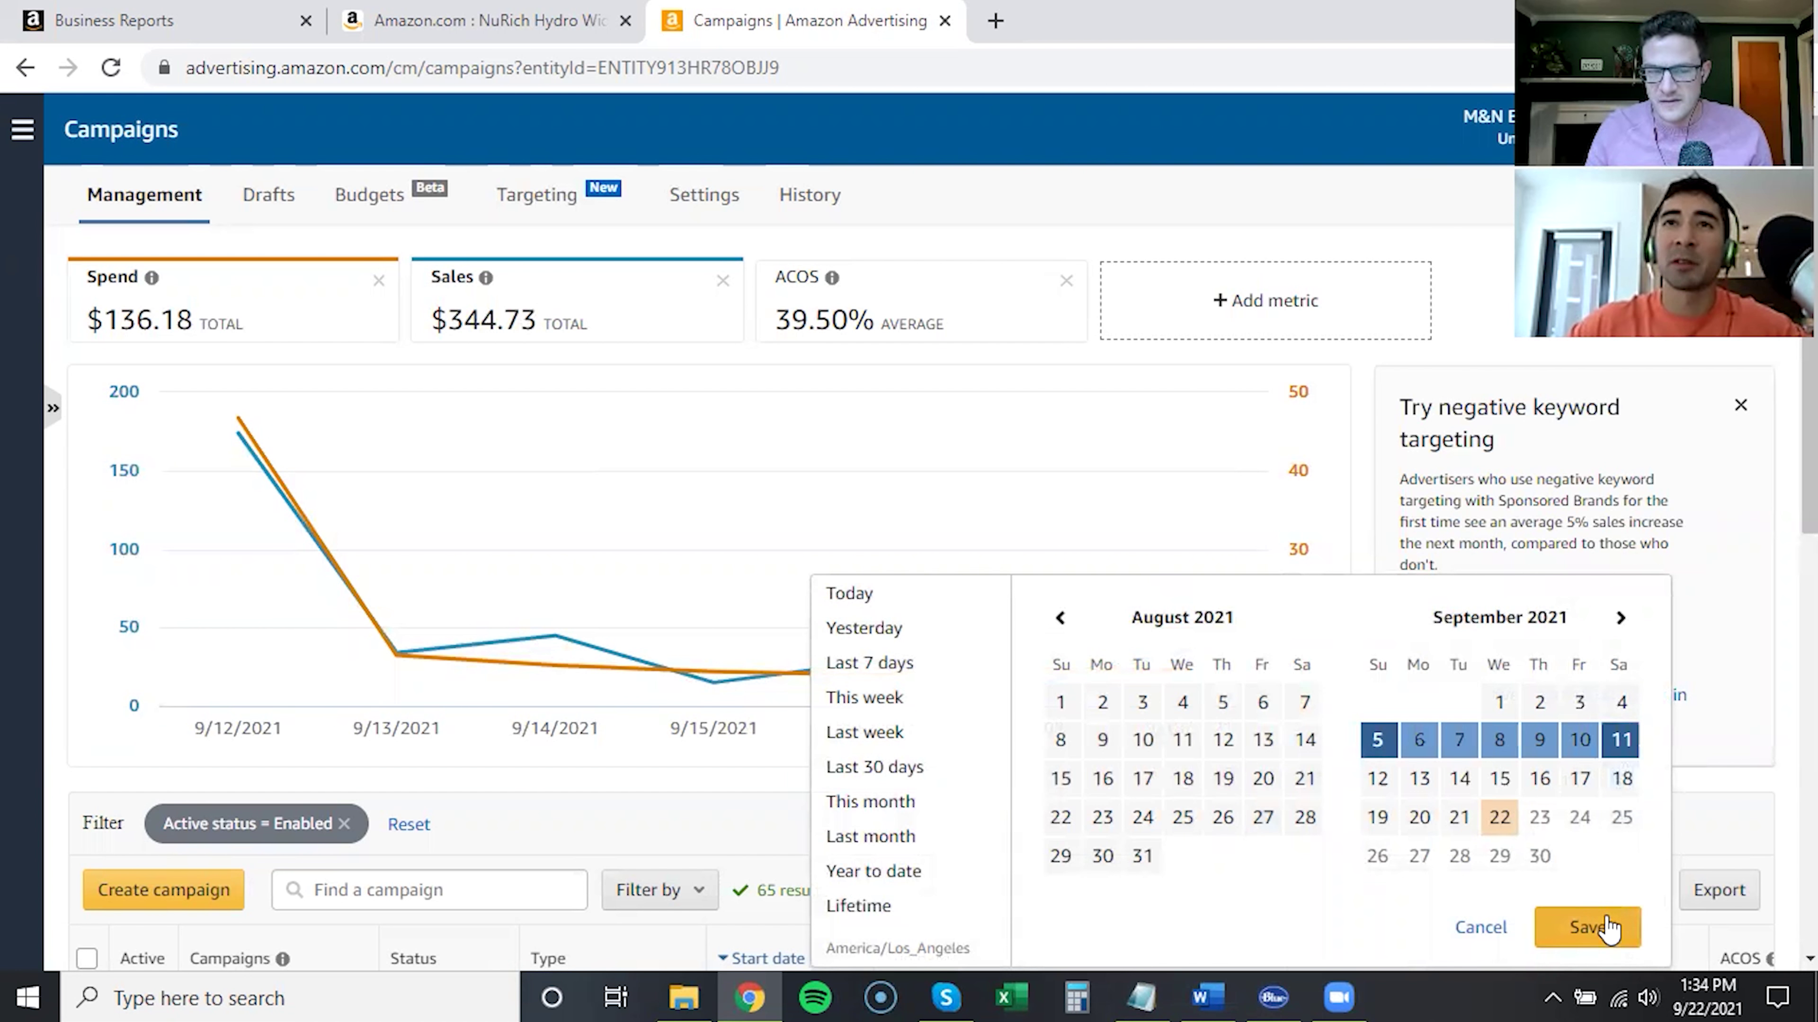
click(1597, 927)
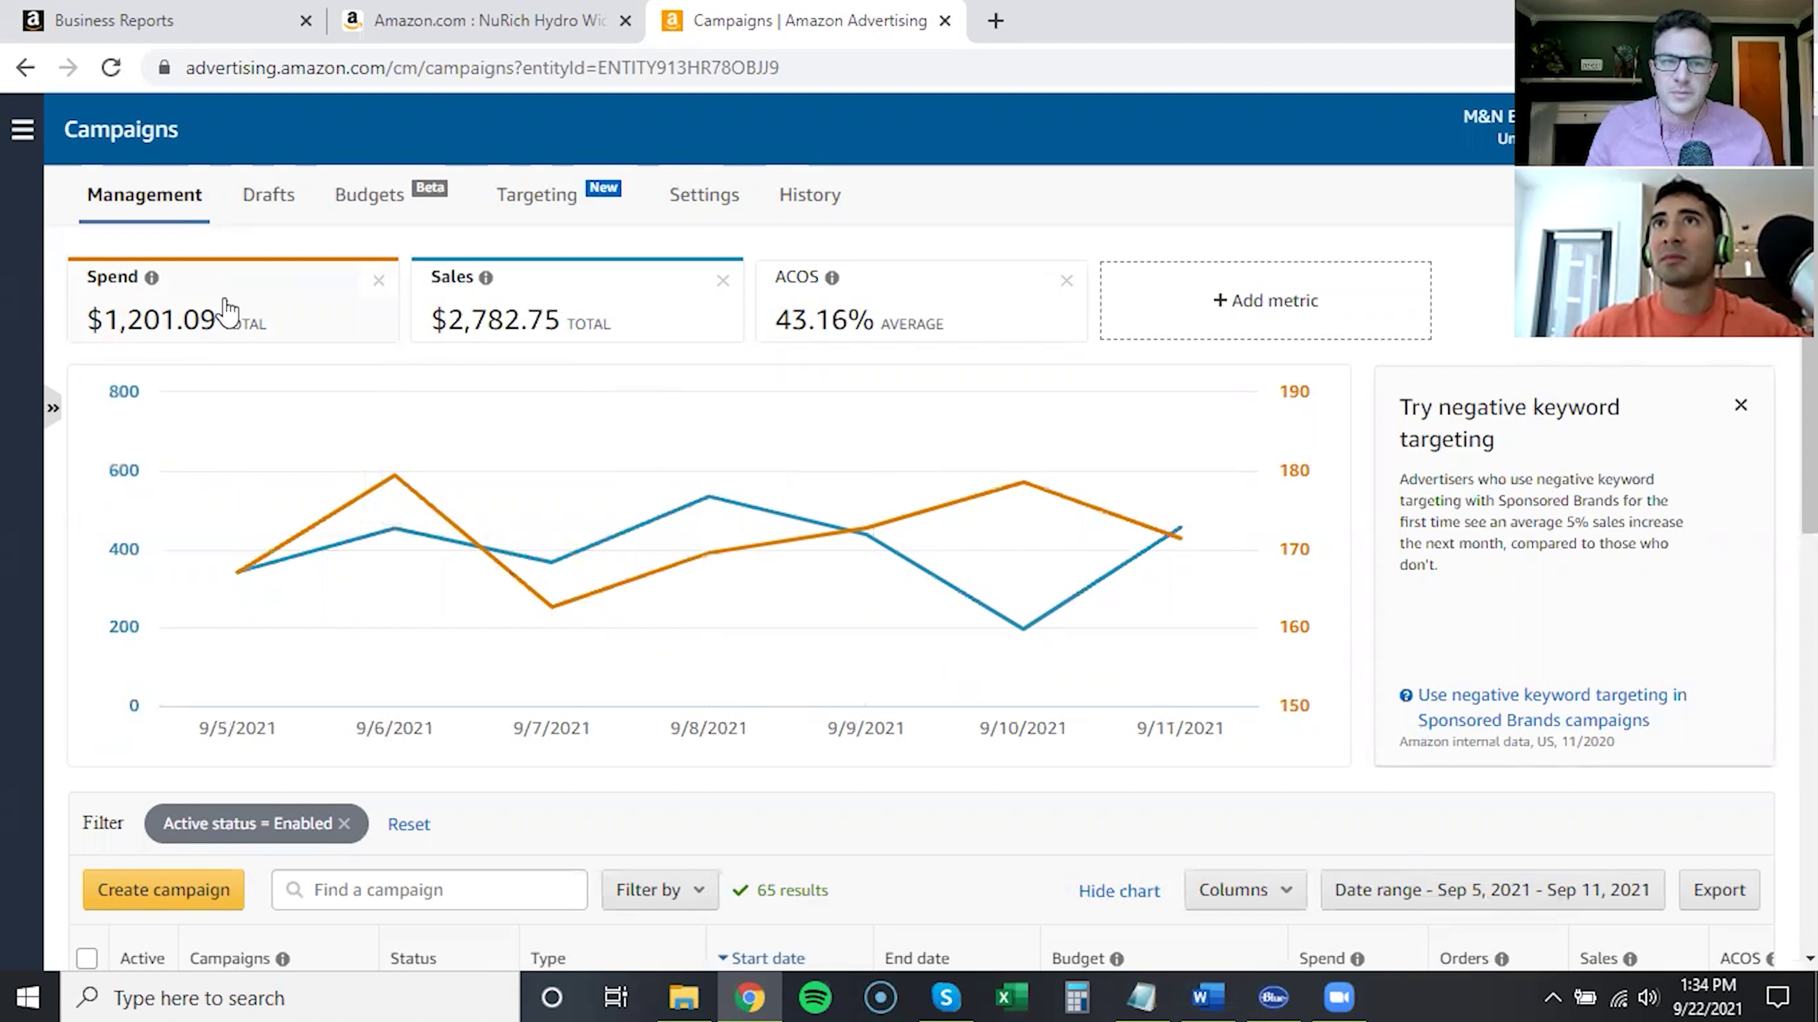
Compare the weekly Business Reports sales with the Sep 5-11 campaign chart and dismiss the negative keyword targeting suggestion
click(236, 30)
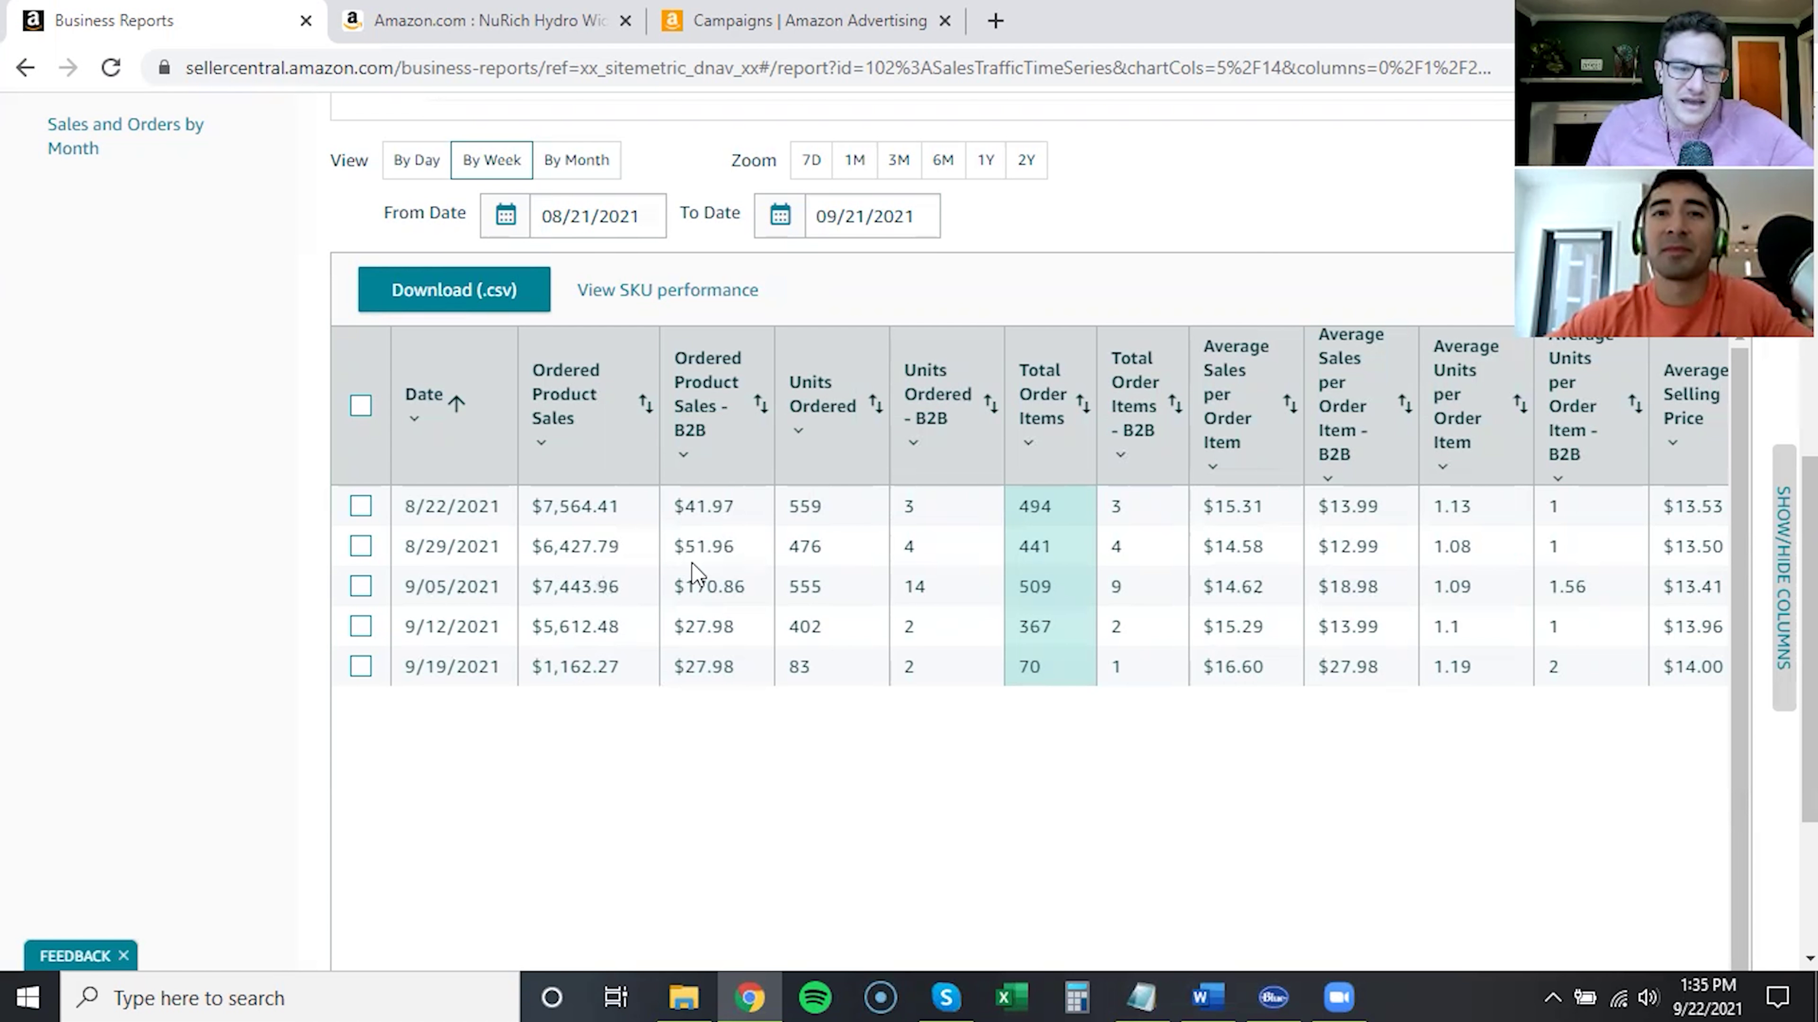
click(851, 29)
scroll(1156, 353, down, 2)
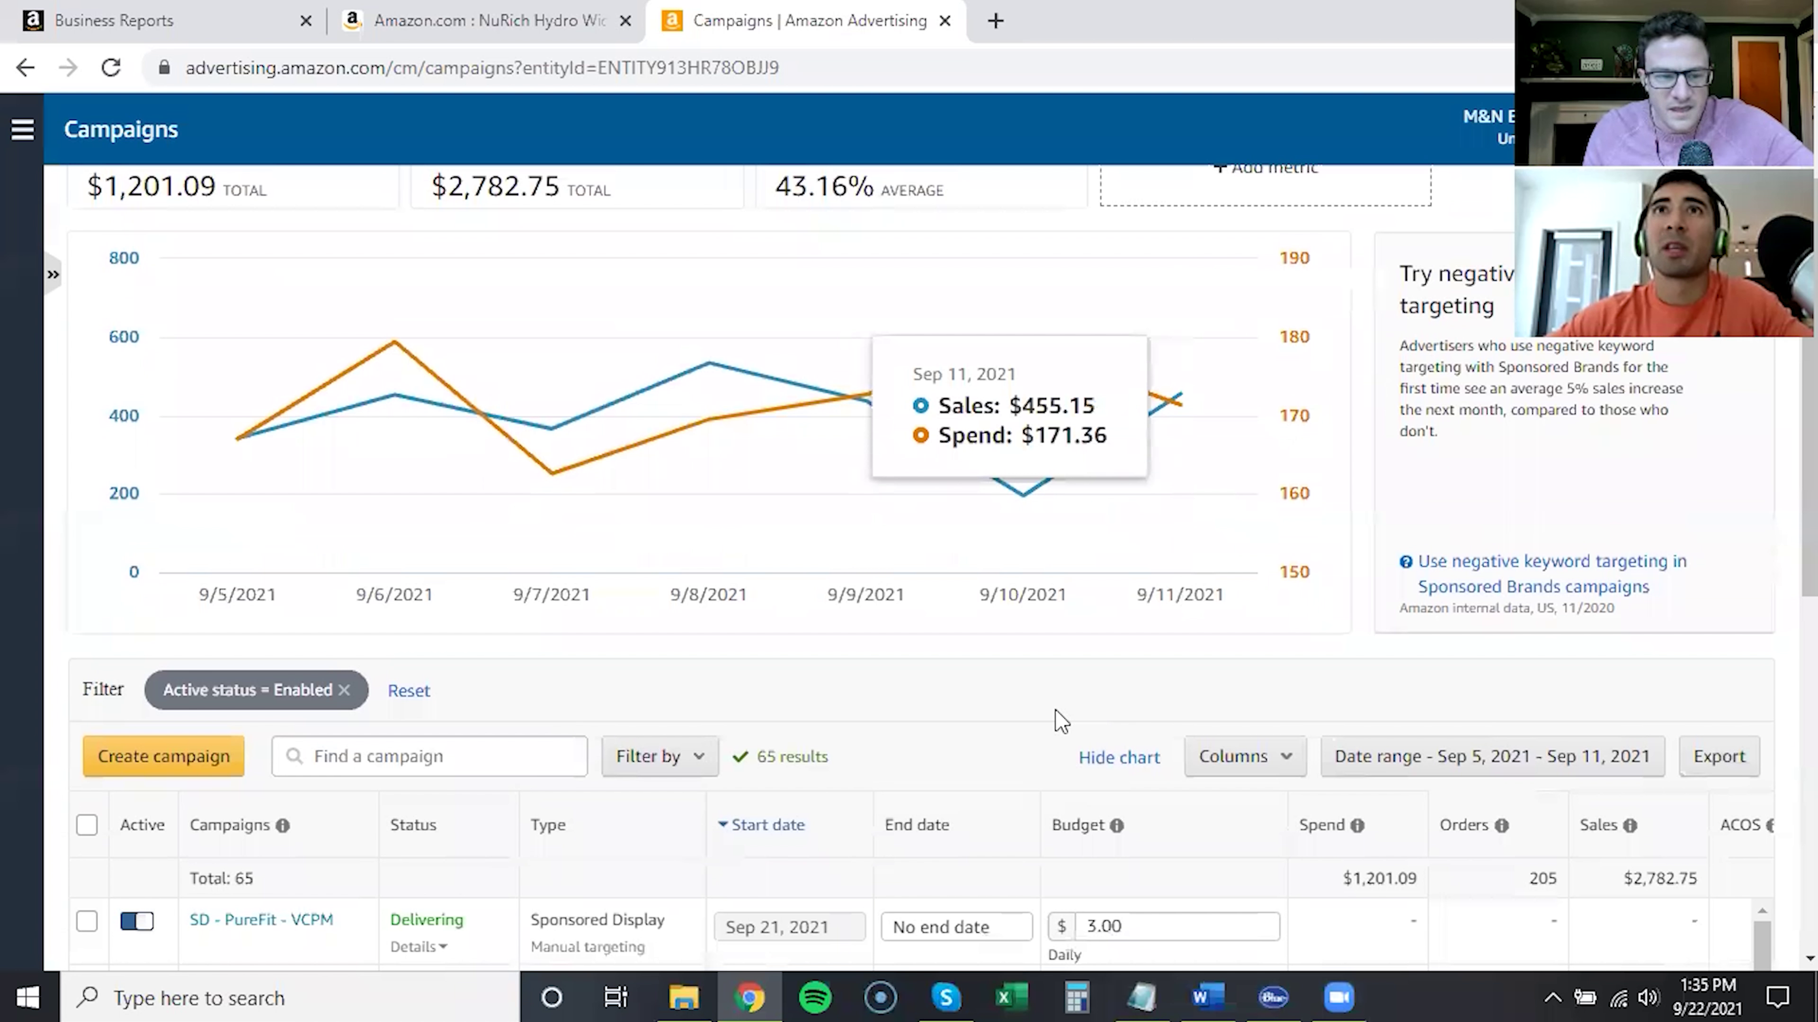
scroll(1076, 693, up, 2)
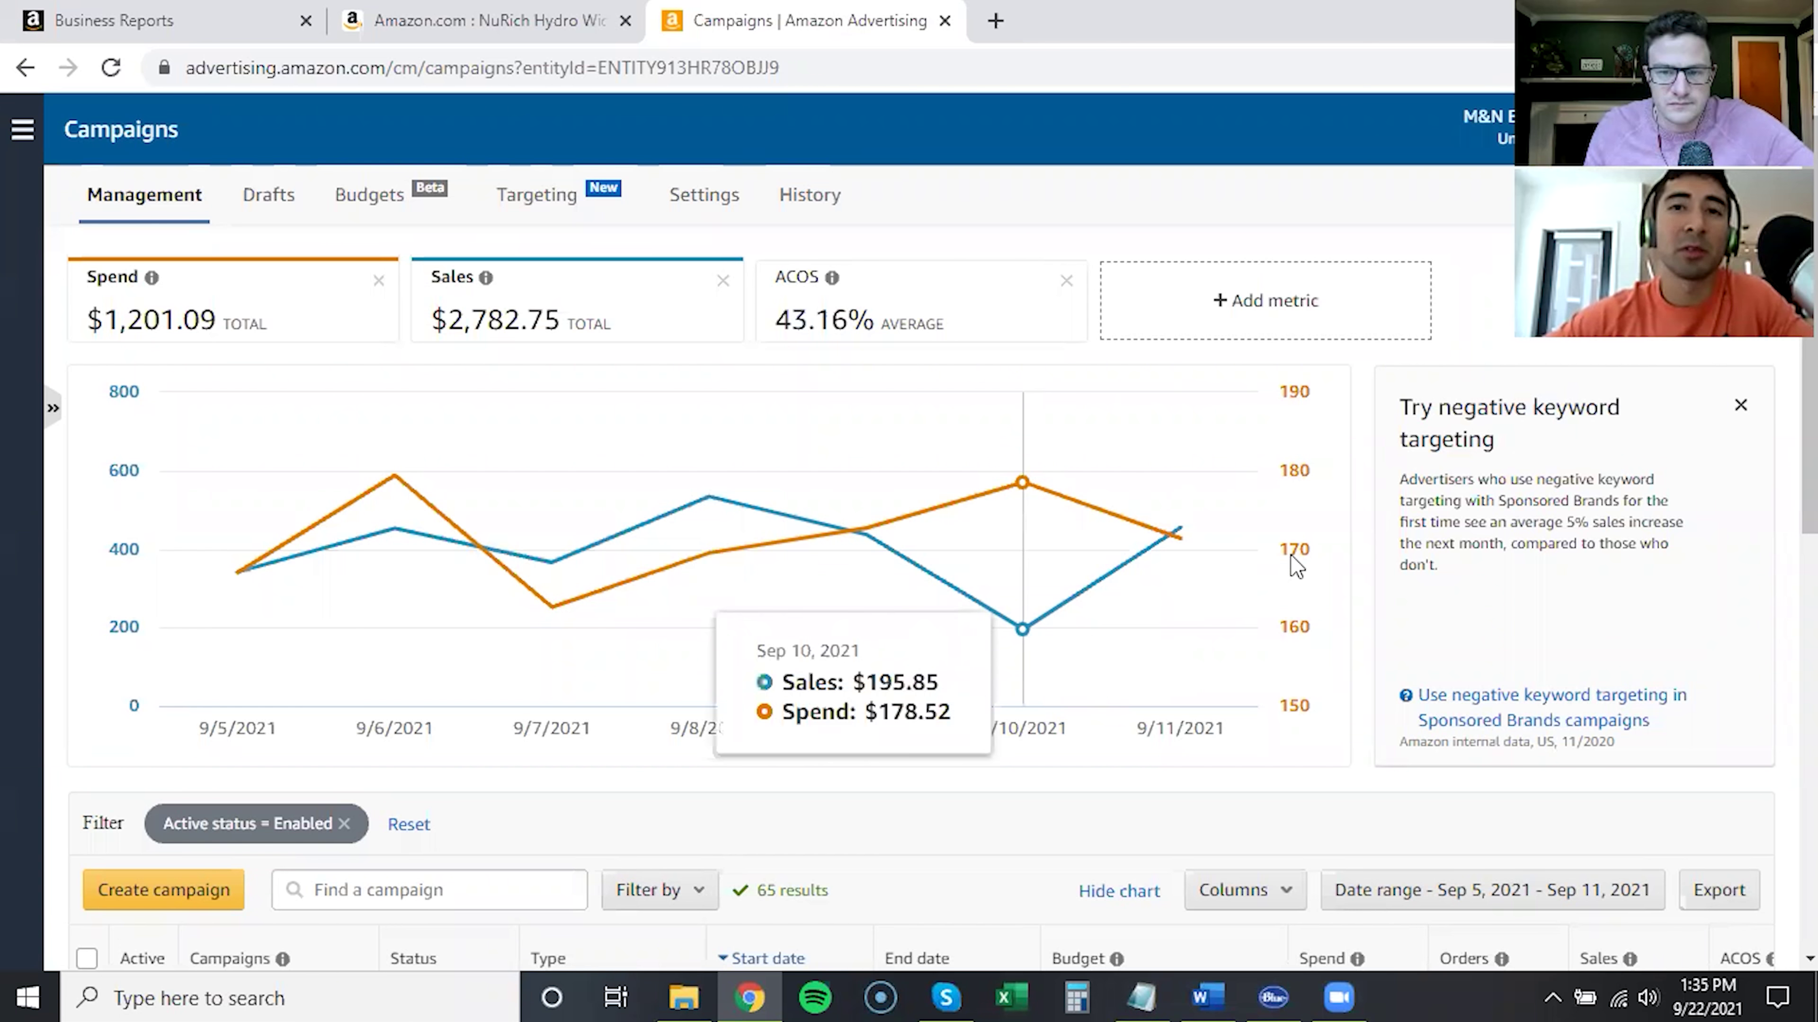
click(1742, 407)
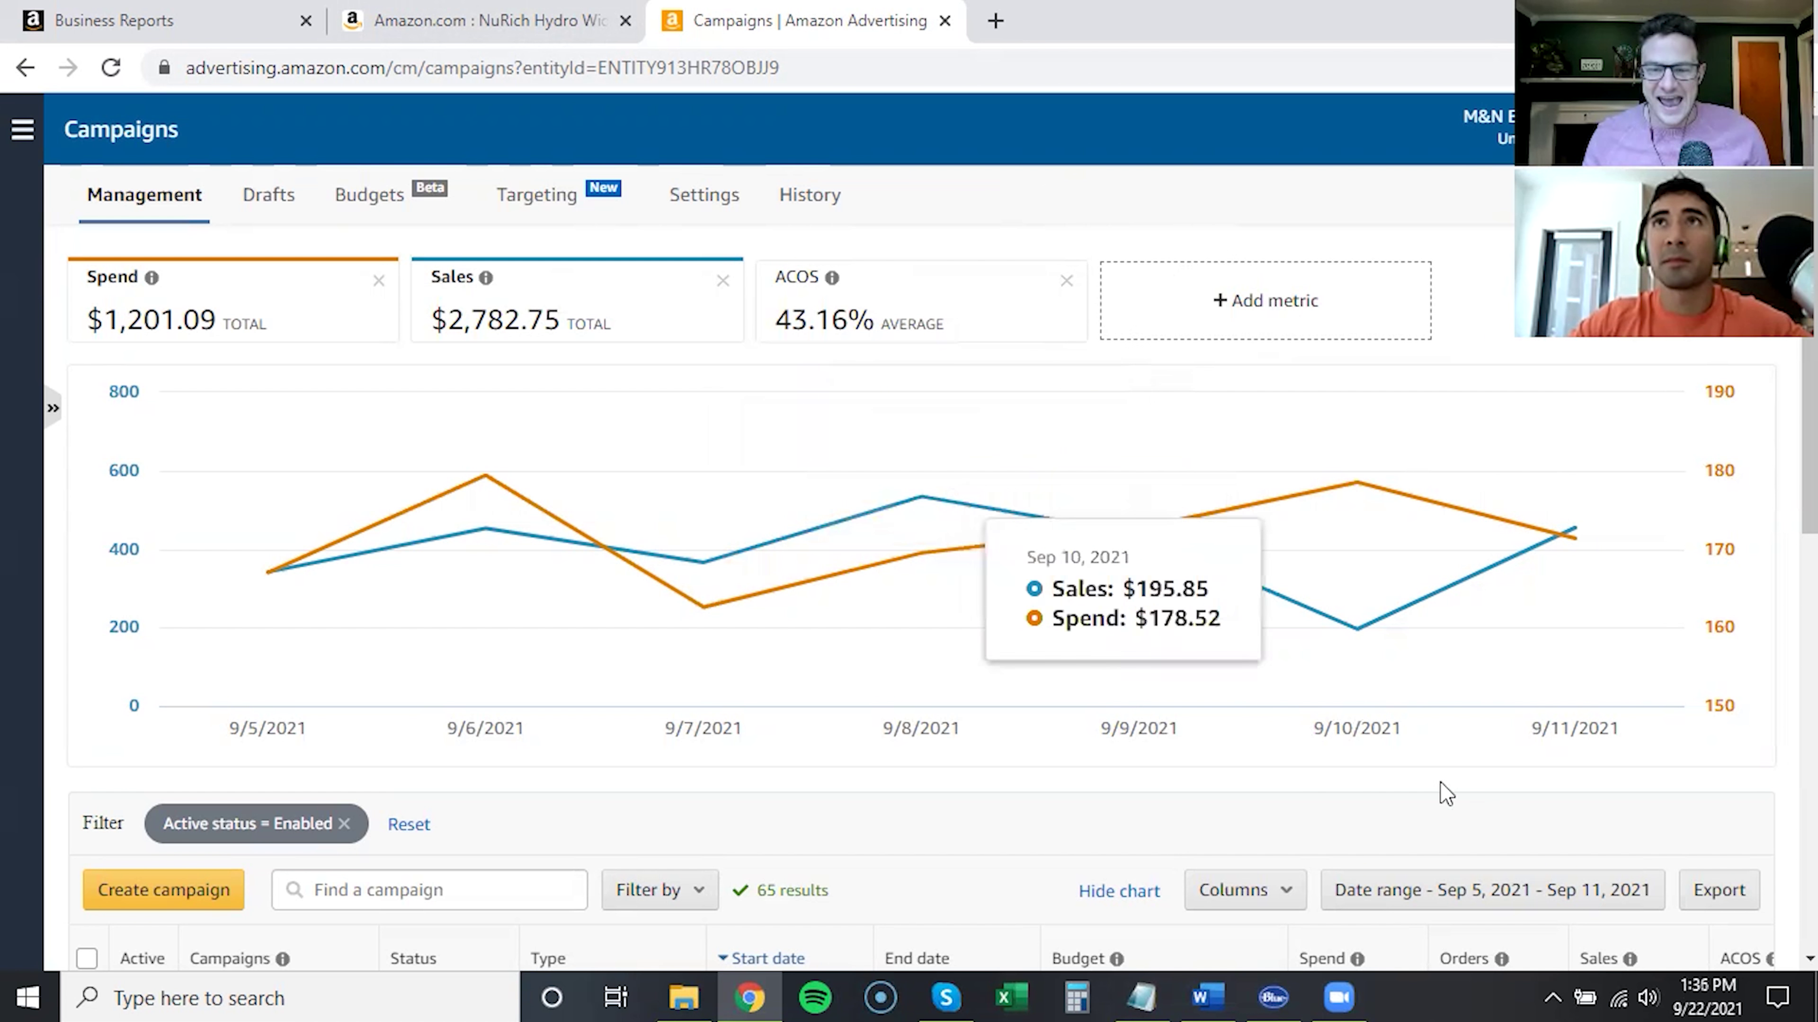
Reset the campaign filters and set the date range to This month
click(406, 827)
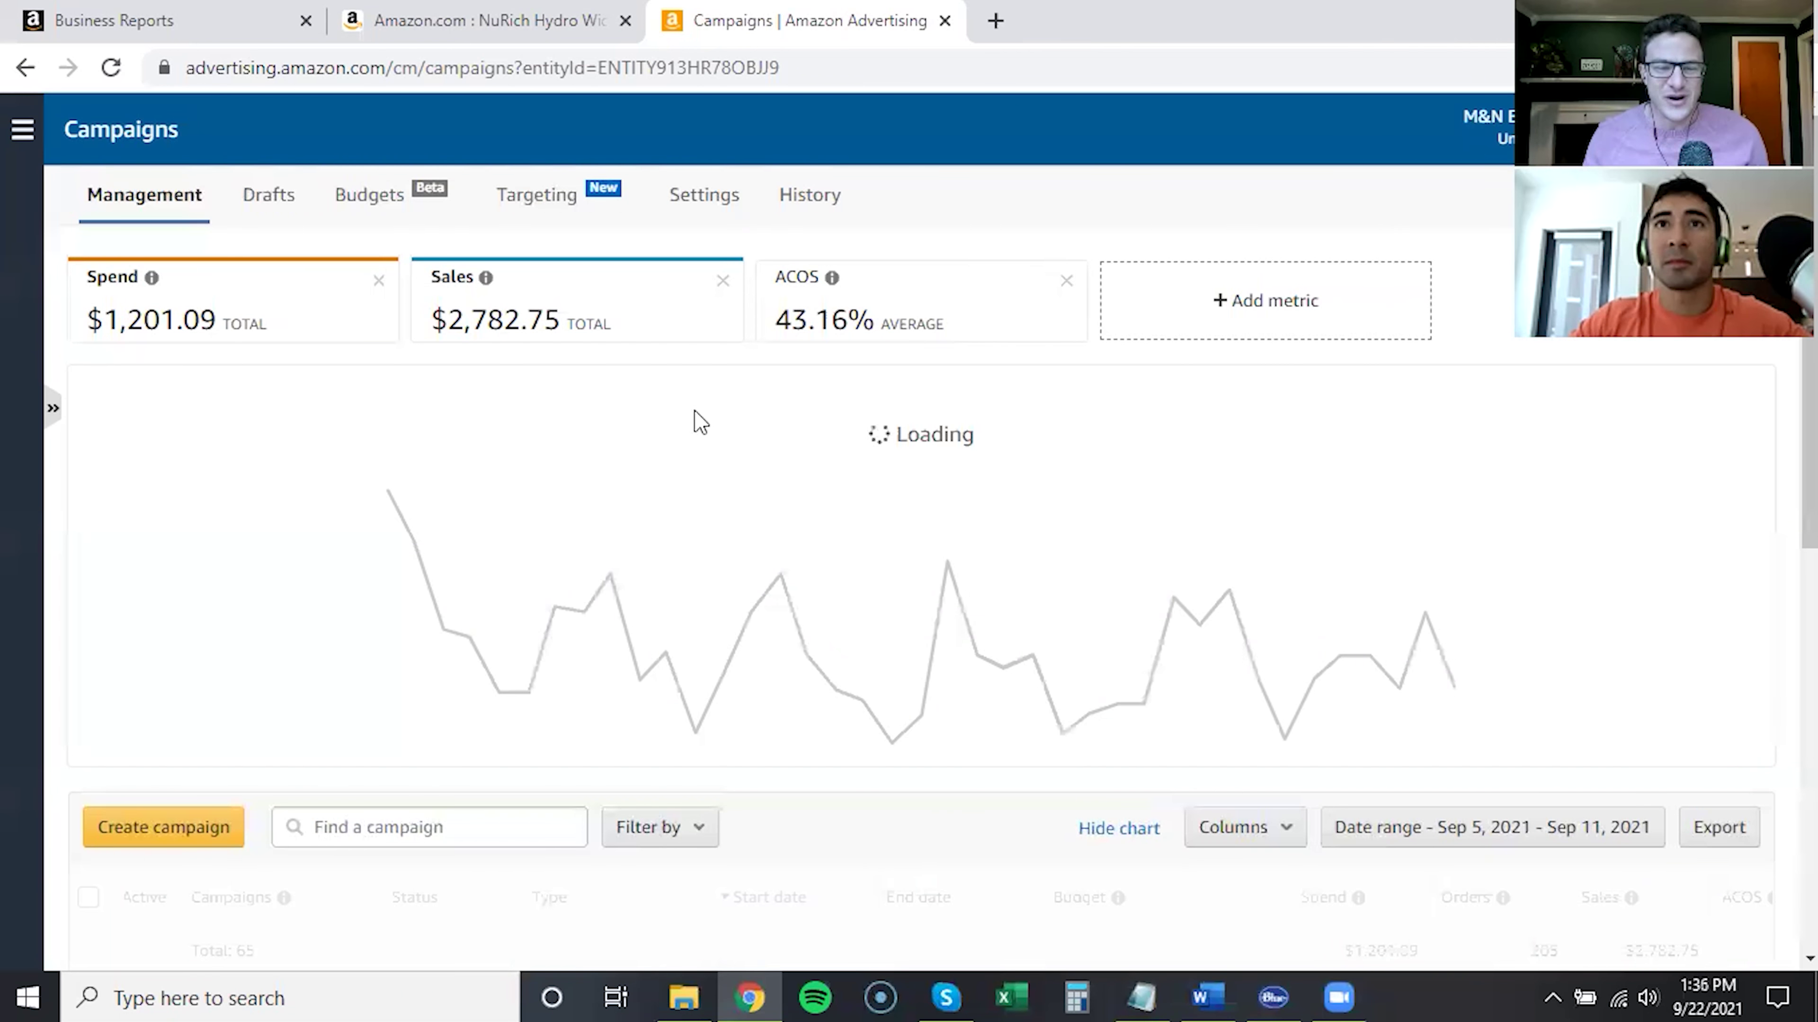
click(1603, 848)
click(860, 806)
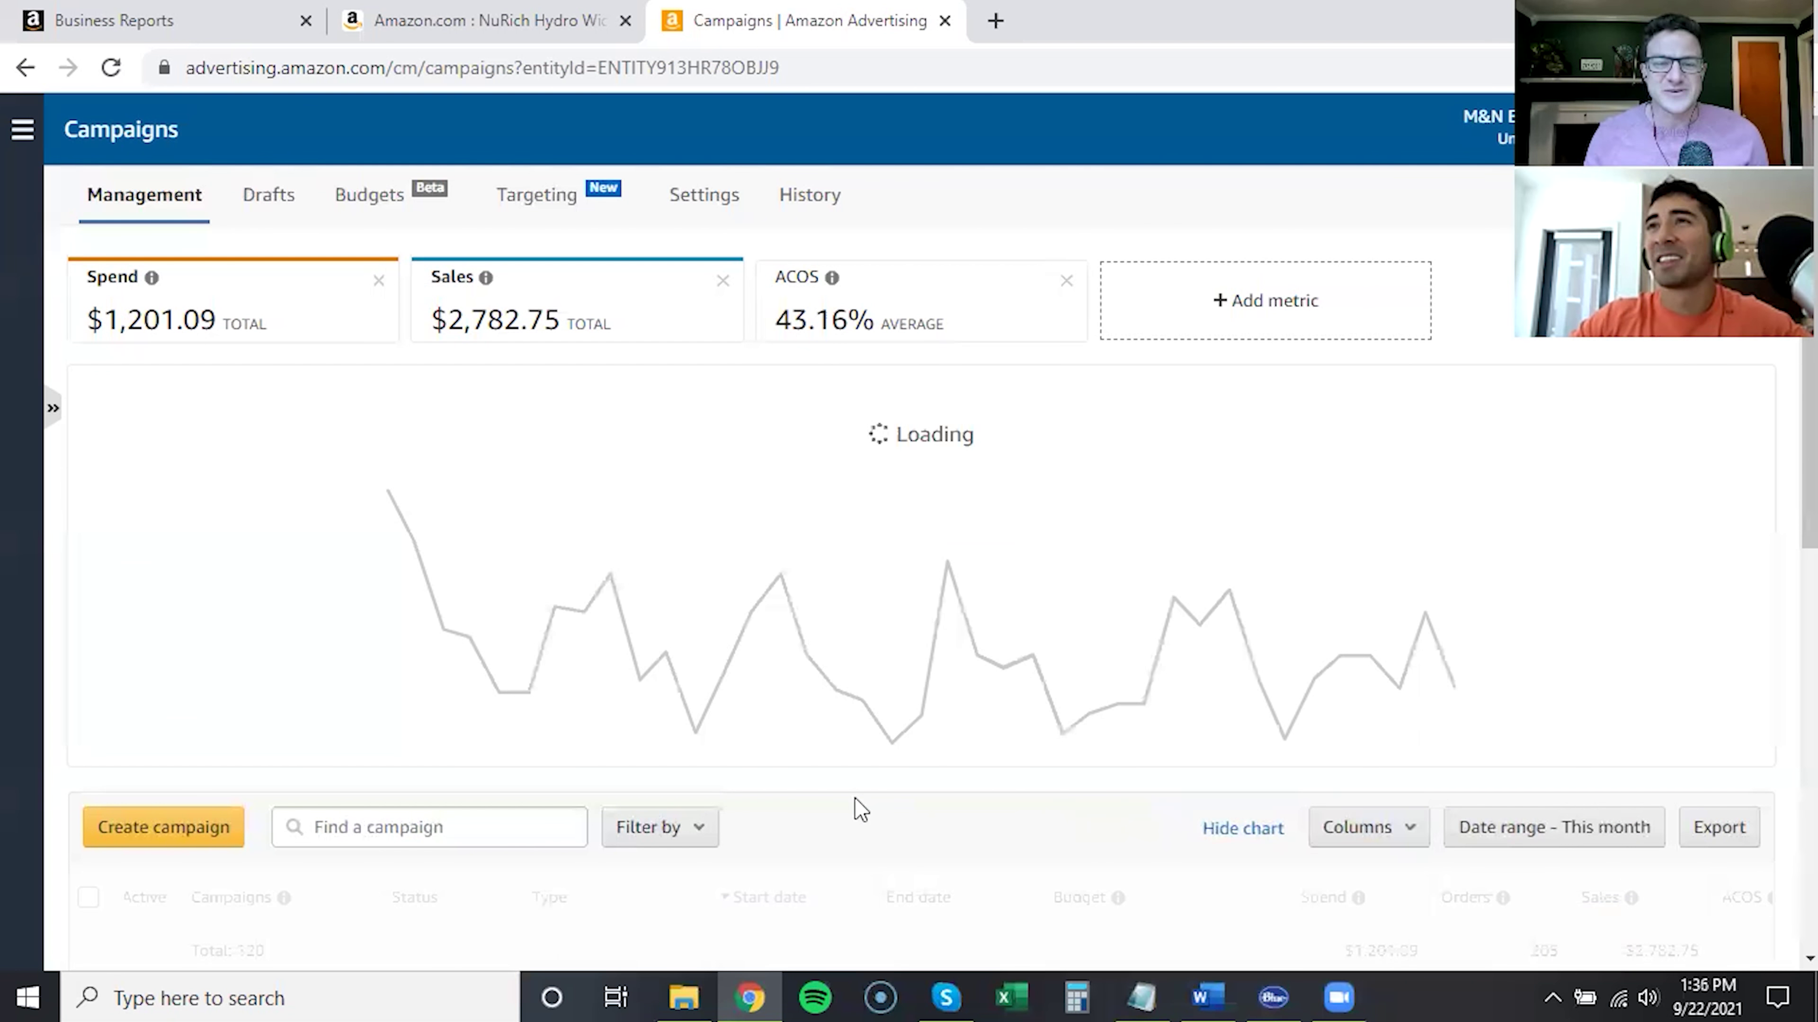
click(299, 8)
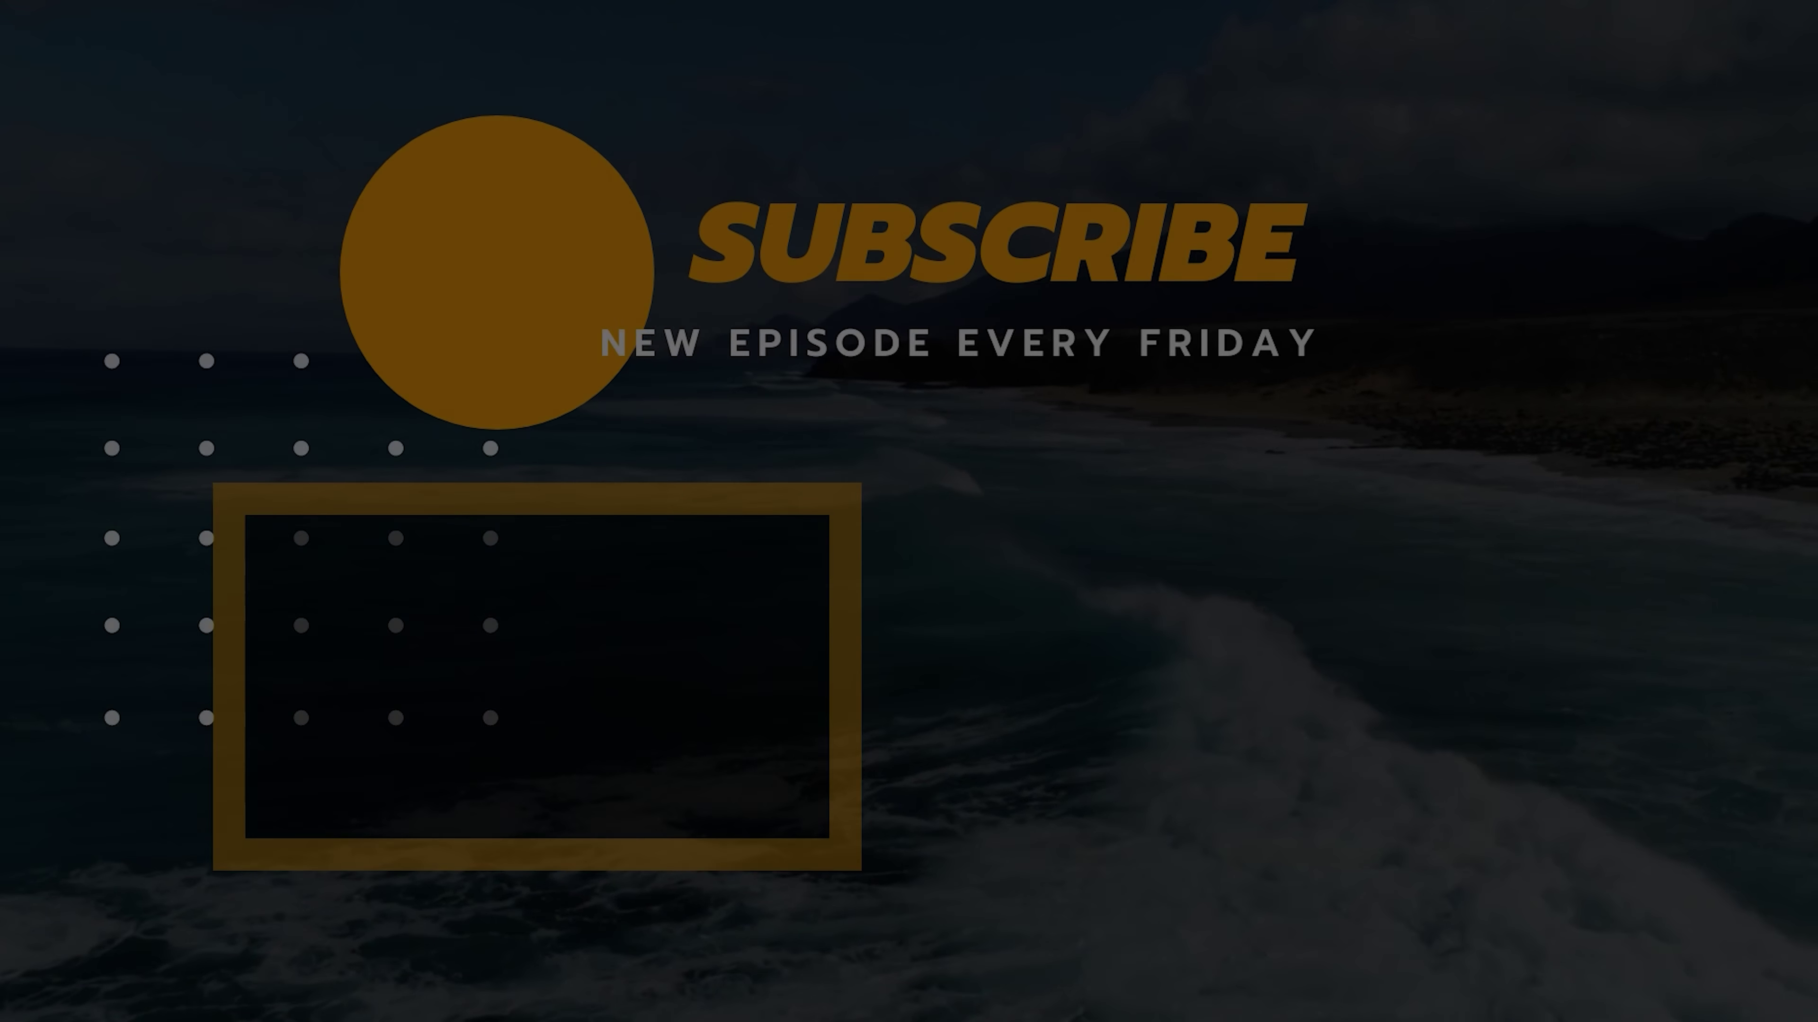